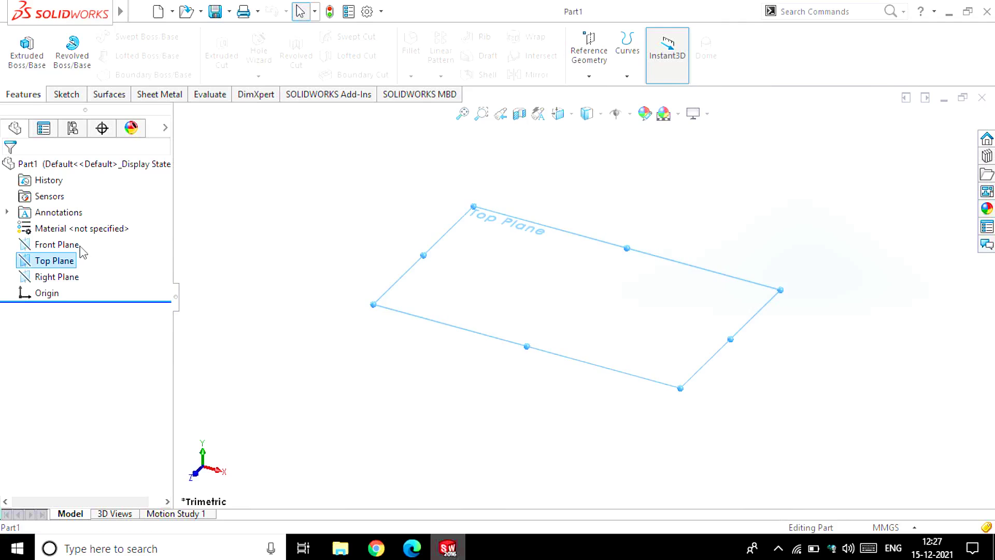
# Step: Sketch a three-line triangle on the Top Plane, starting at the origin
pyautogui.click(62, 238)
pyautogui.click(95, 37)
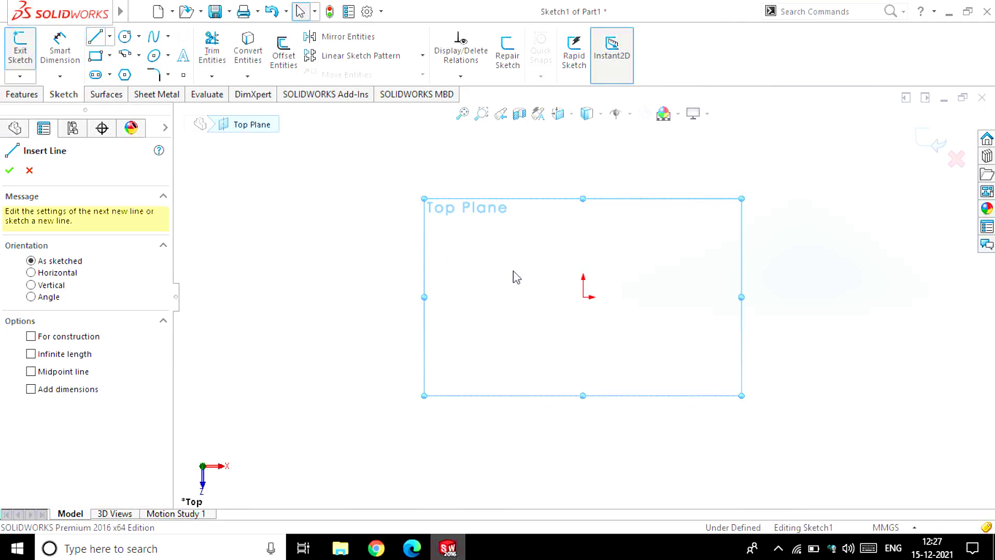
pyautogui.moveTo(557, 297); pyautogui.dragTo(589, 226)
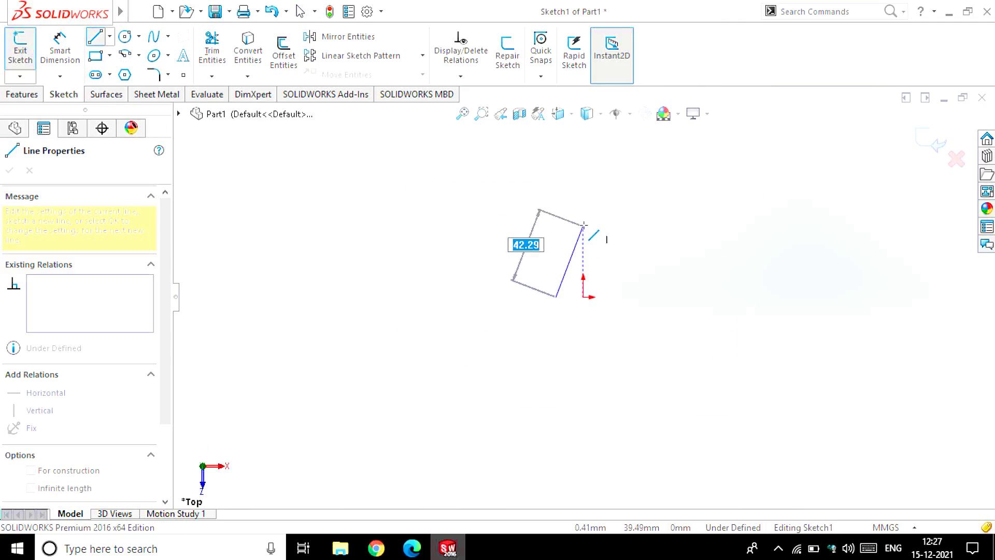
pyautogui.click(628, 296)
pyautogui.click(557, 296)
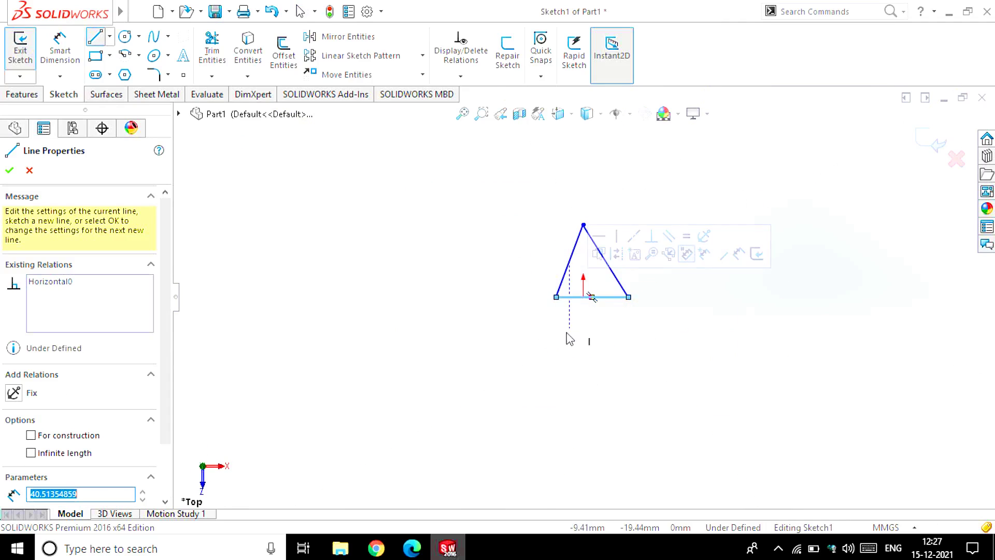
pyautogui.press('Escape')
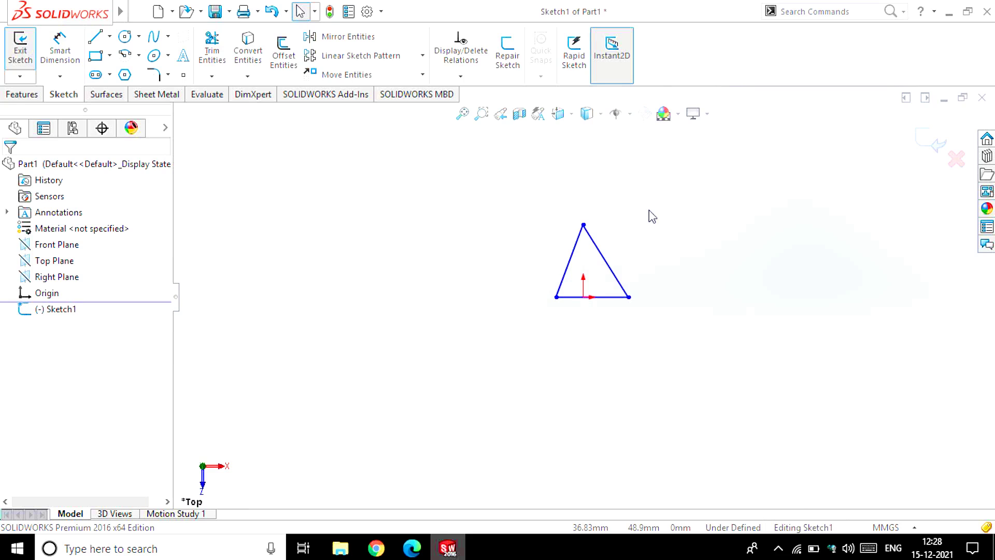
# Step: Align the apex vertically above the origin and make the two slanted sides equal
pyautogui.keyDown('ctrl'); pyautogui.click(584, 296); pyautogui.keyUp('ctrl')
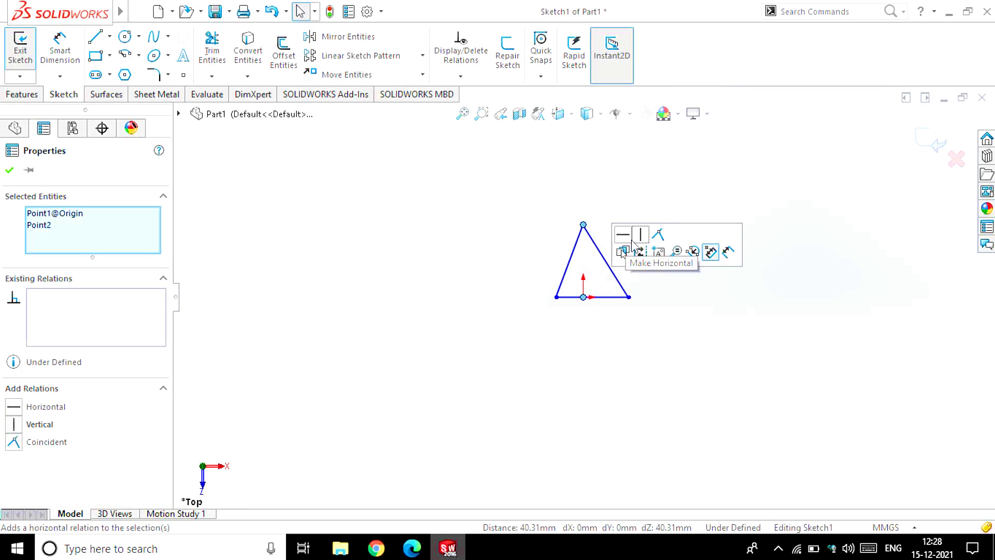
pyautogui.click(643, 251)
pyautogui.click(612, 276)
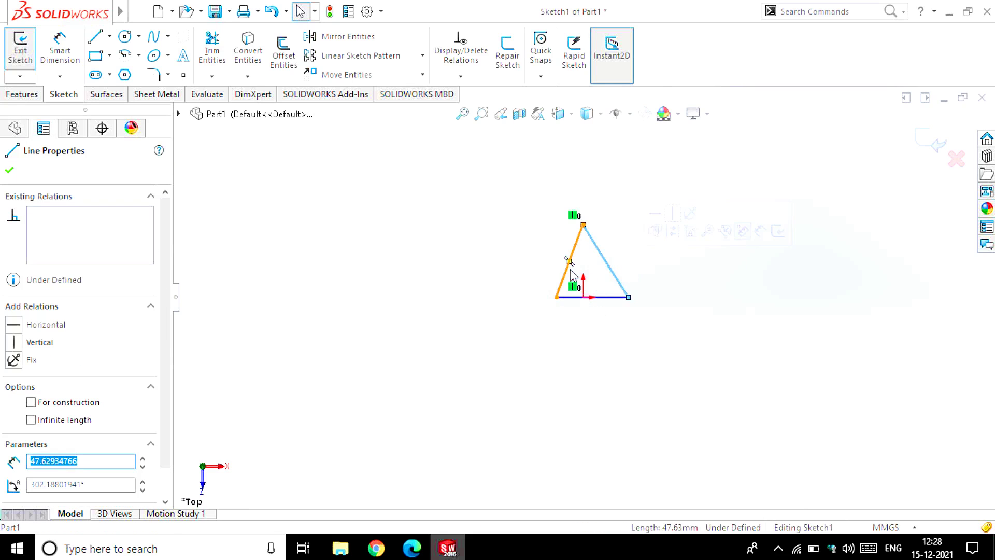
pyautogui.keyDown('ctrl'); pyautogui.click(614, 274); pyautogui.keyUp('ctrl')
pyautogui.click(42, 498)
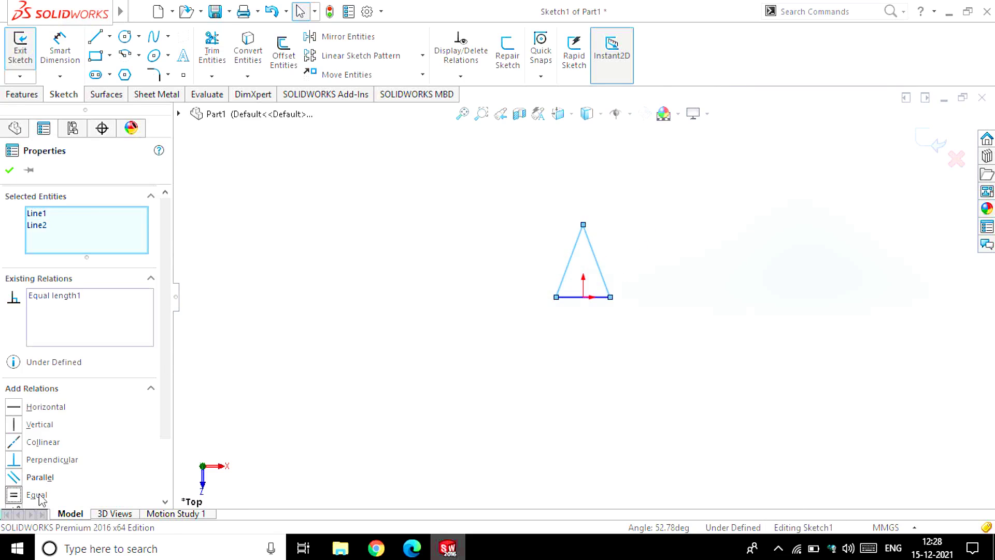
pyautogui.click(9, 170)
pyautogui.scroll(-5, 601, 290)
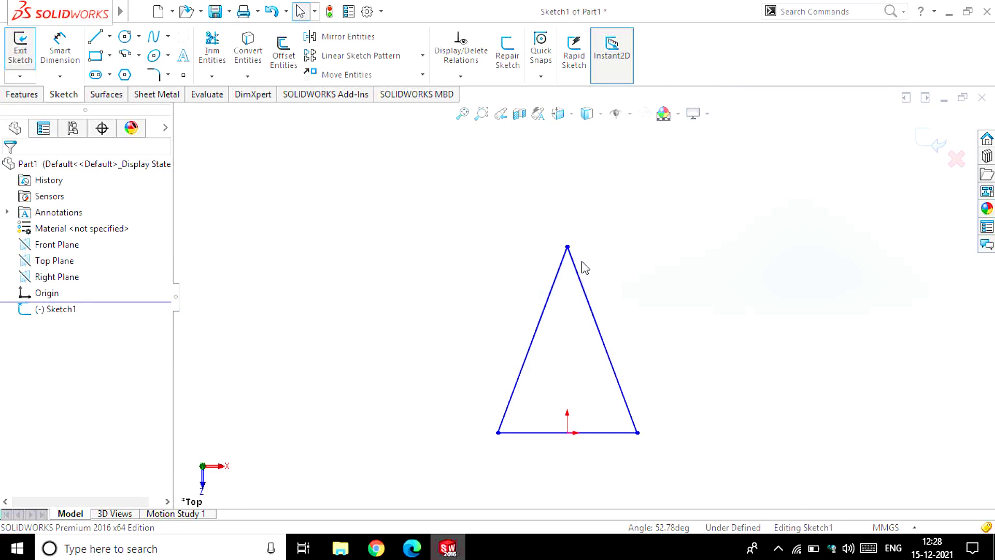
# Step: Make the base equal to the sides and place its midpoint on the origin
pyautogui.click(608, 435)
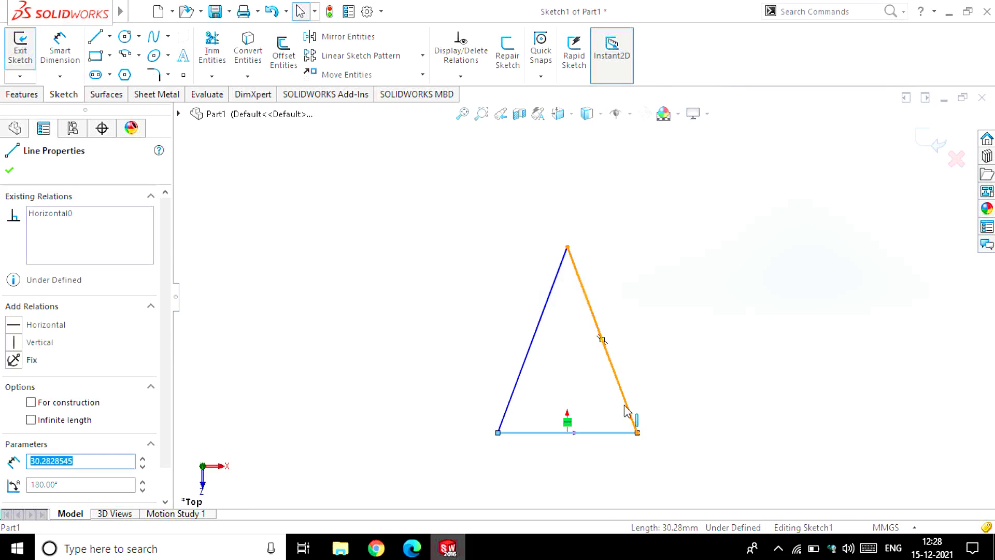
pyautogui.keyDown('ctrl'); pyautogui.click(632, 417); pyautogui.keyUp('ctrl')
pyautogui.click(752, 344)
pyautogui.press('Escape')
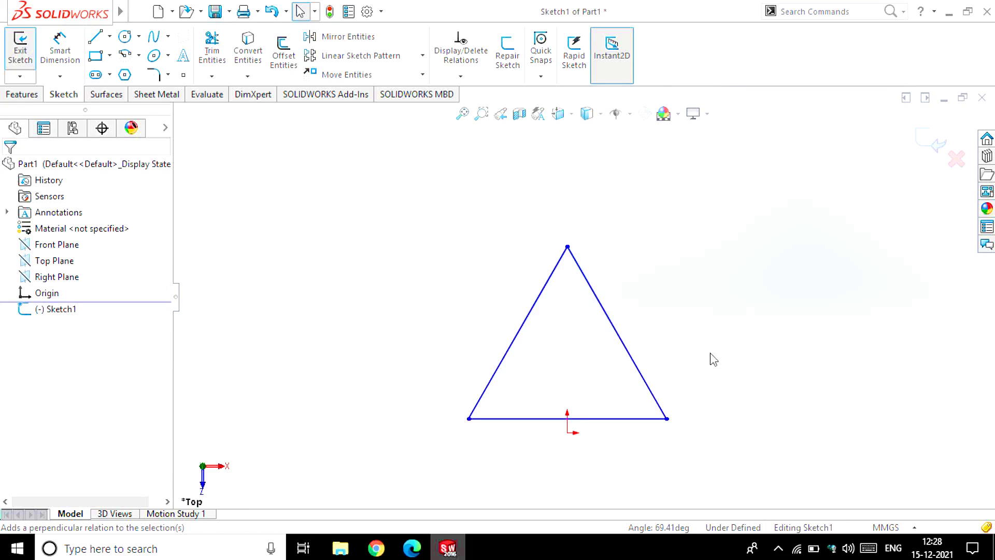
pyautogui.click(567, 418)
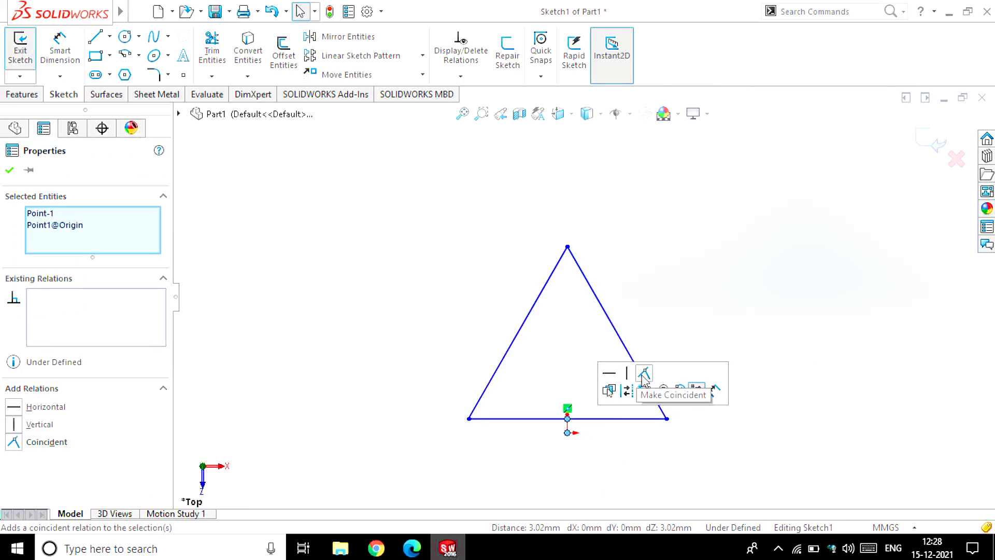
pyautogui.click(644, 383)
pyautogui.click(572, 366)
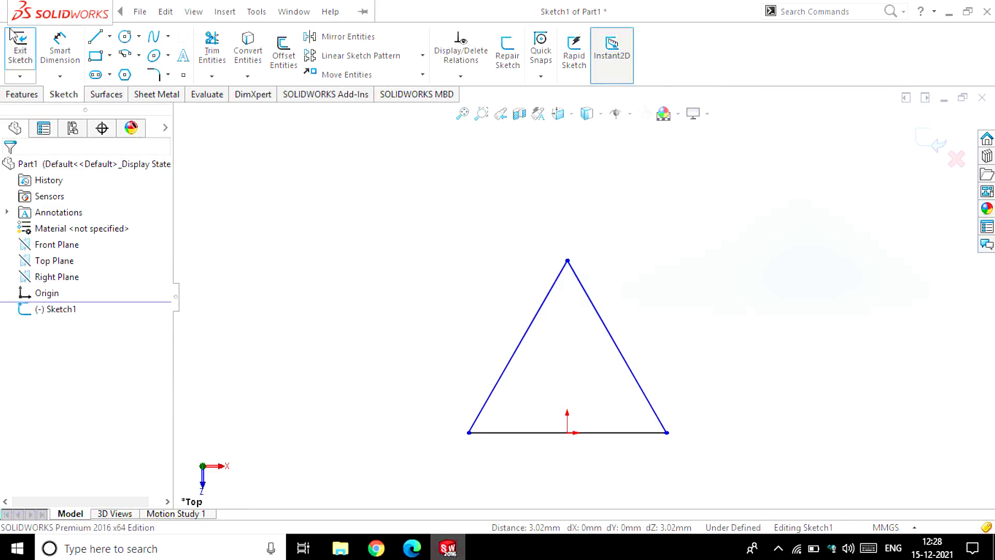
# Step: Dimension the triangle's right side to 50 mm
pyautogui.click(589, 300)
pyautogui.click(633, 306)
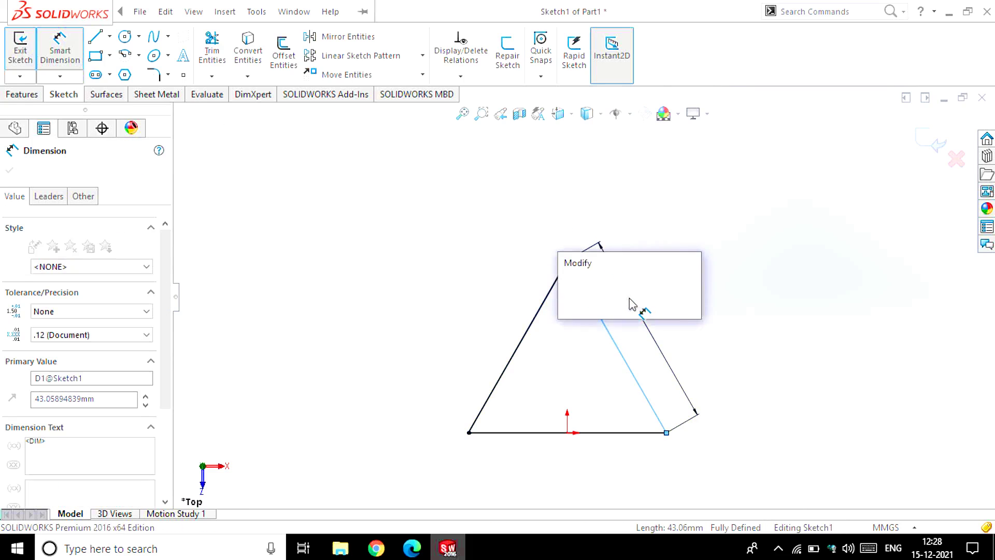
pyautogui.write('50')
pyautogui.press('Return')
pyautogui.press('Escape')
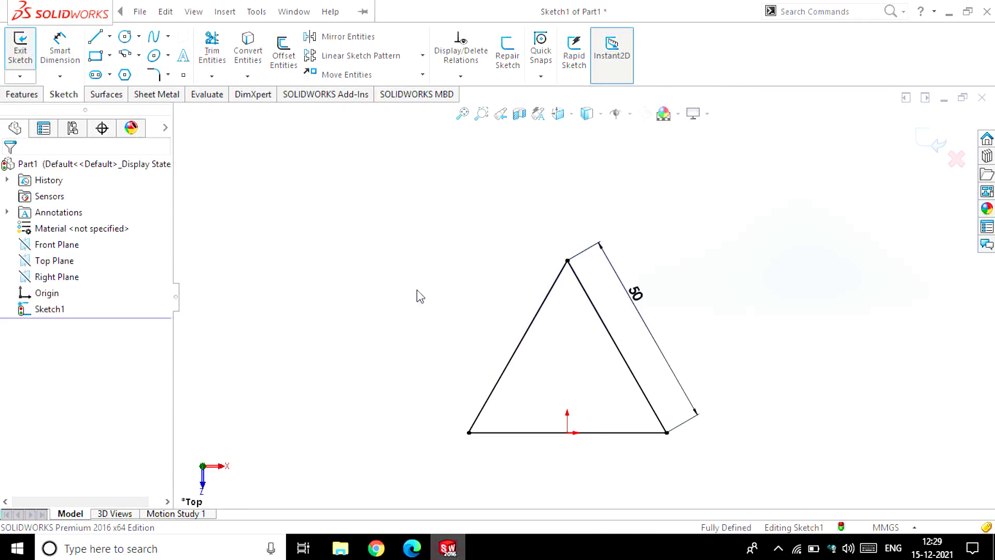
# Step: Offset the whole triangle 30 mm outward to form a larger outer triangle
pyautogui.moveTo(361, 210); pyautogui.dragTo(733, 476)
pyautogui.click(283, 52)
pyautogui.write('30.00mm')
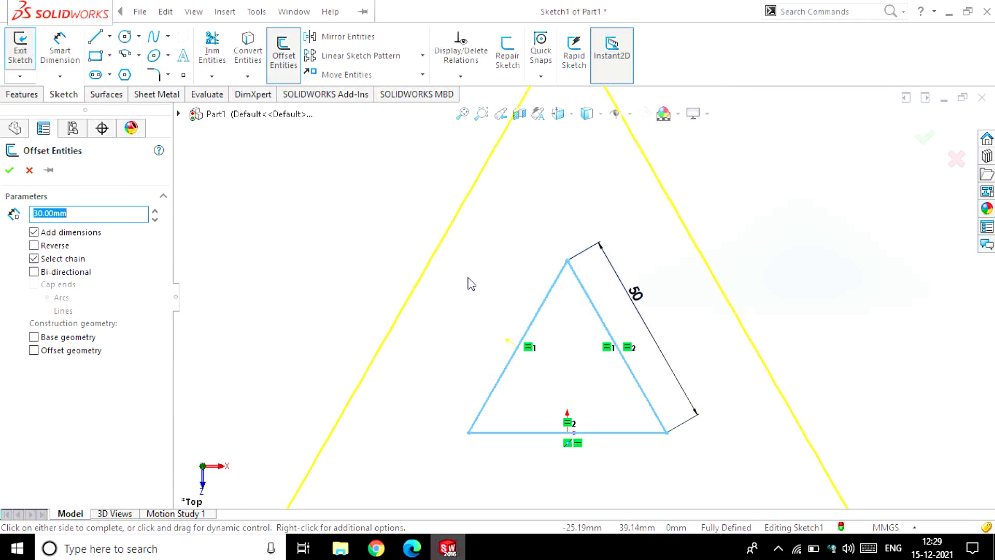
pyautogui.press('Return')
pyautogui.press('f')
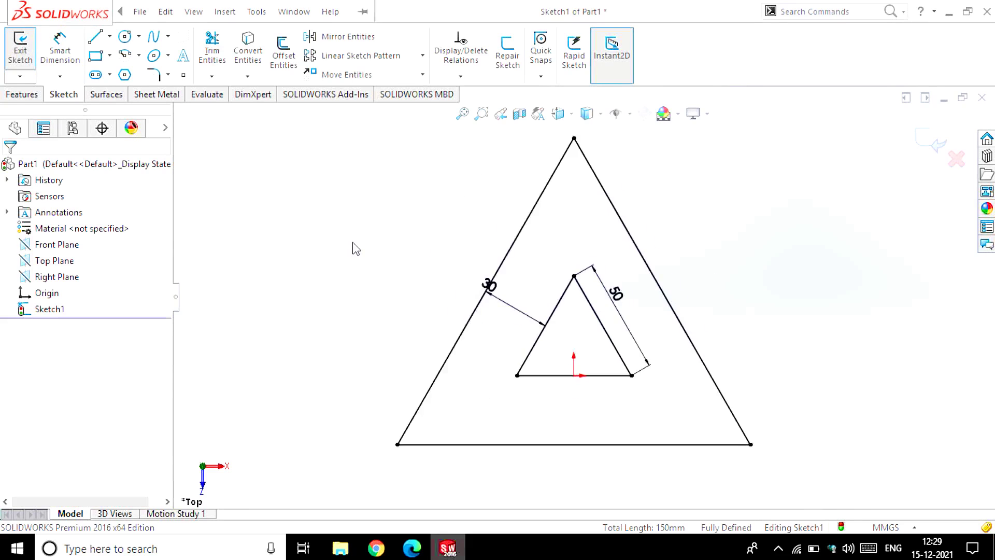
pyautogui.click(95, 36)
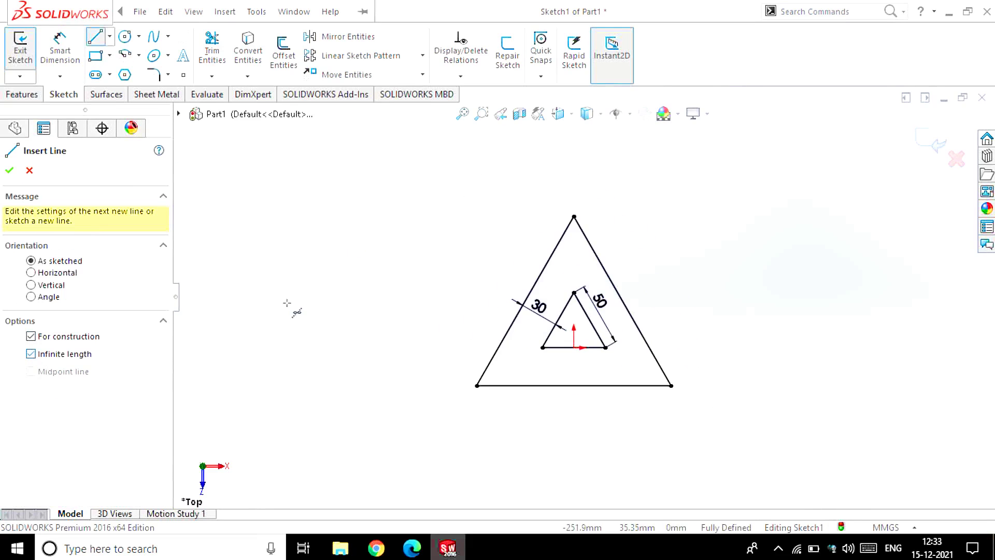
# Step: Draw an infinite construction line from the inner apex, collinear with the inner right edge
pyautogui.scroll(-3, 526, 313)
pyautogui.click(626, 269)
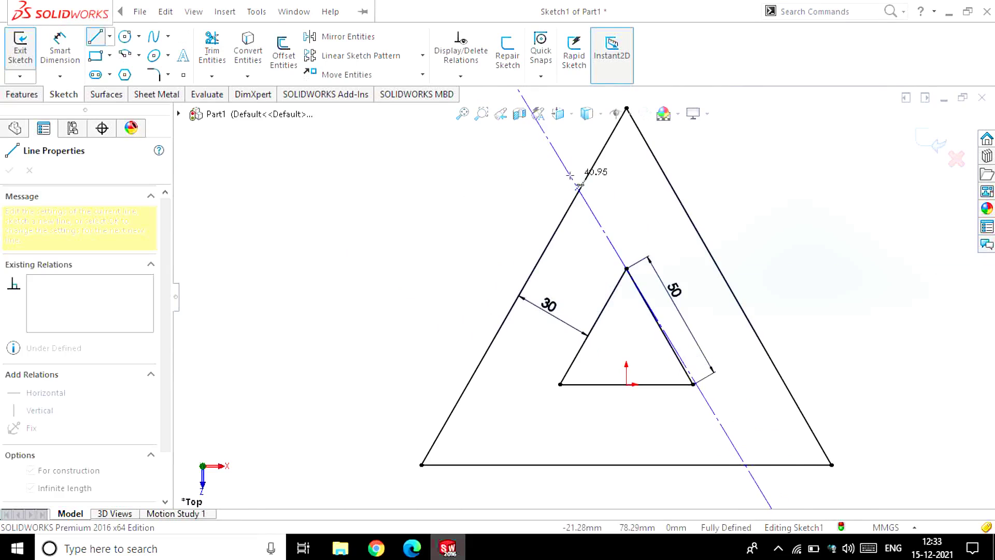
pyautogui.click(570, 176)
pyautogui.press('Escape')
pyautogui.click(678, 356)
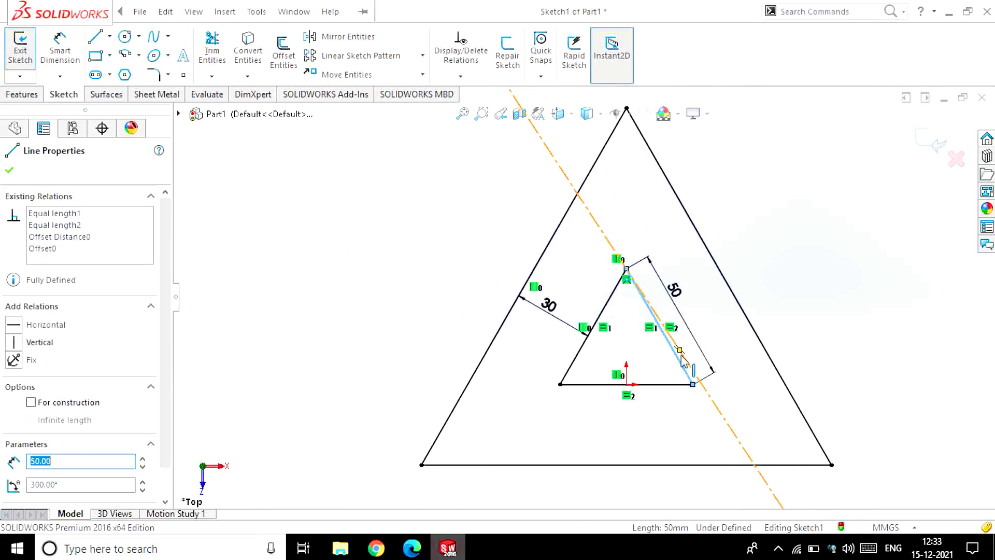
pyautogui.click(760, 308)
pyautogui.press('Escape')
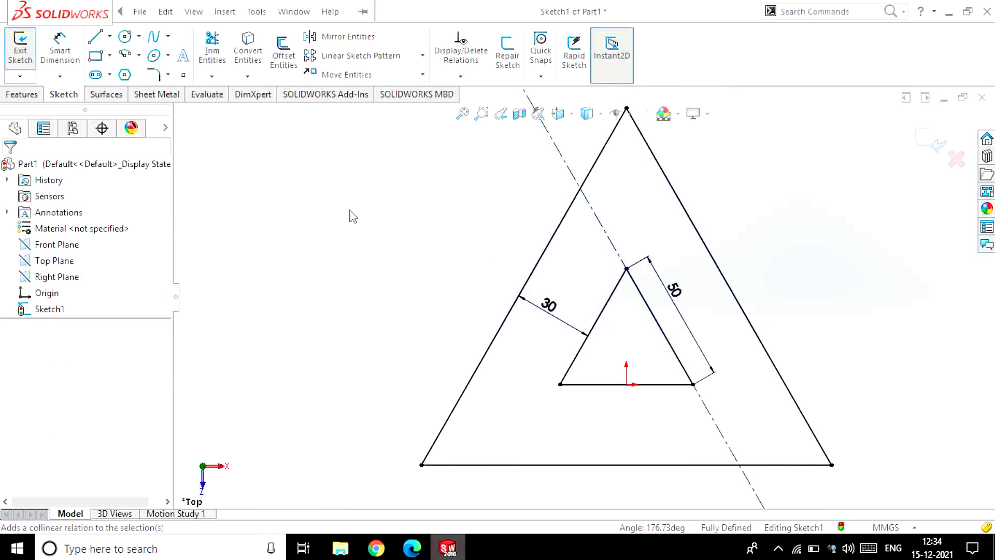
# Step: Add construction lines collinear with the inner left edge and the inner base
pyautogui.press('l')
pyautogui.click(627, 267)
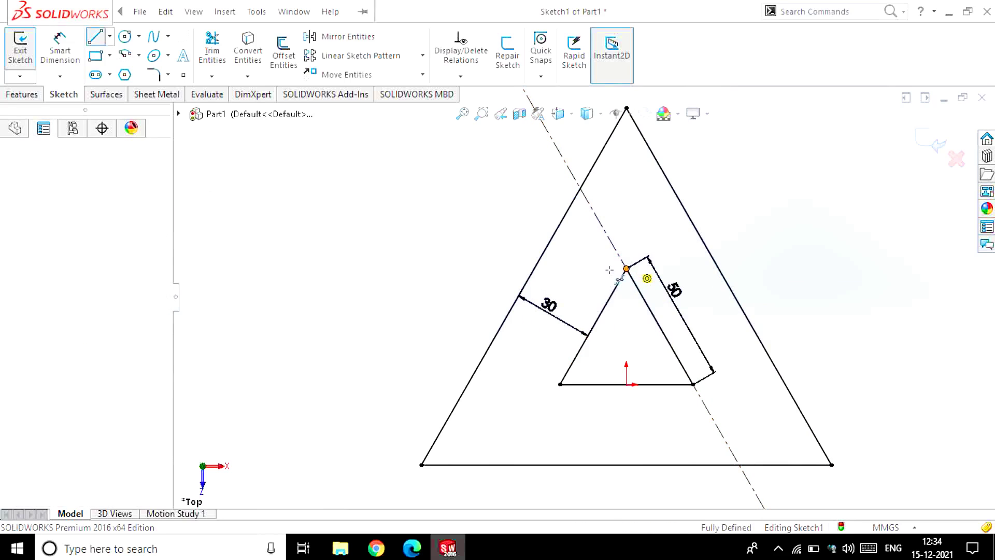
pyautogui.click(561, 384)
pyautogui.press('Escape')
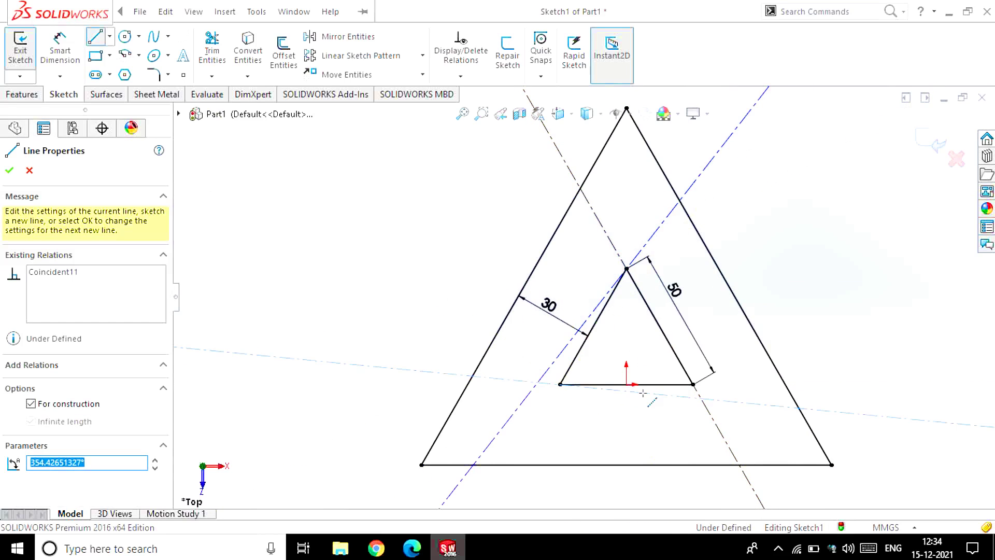
pyautogui.click(577, 374)
pyautogui.keyDown('ctrl'); pyautogui.click(612, 389); pyautogui.keyUp('ctrl')
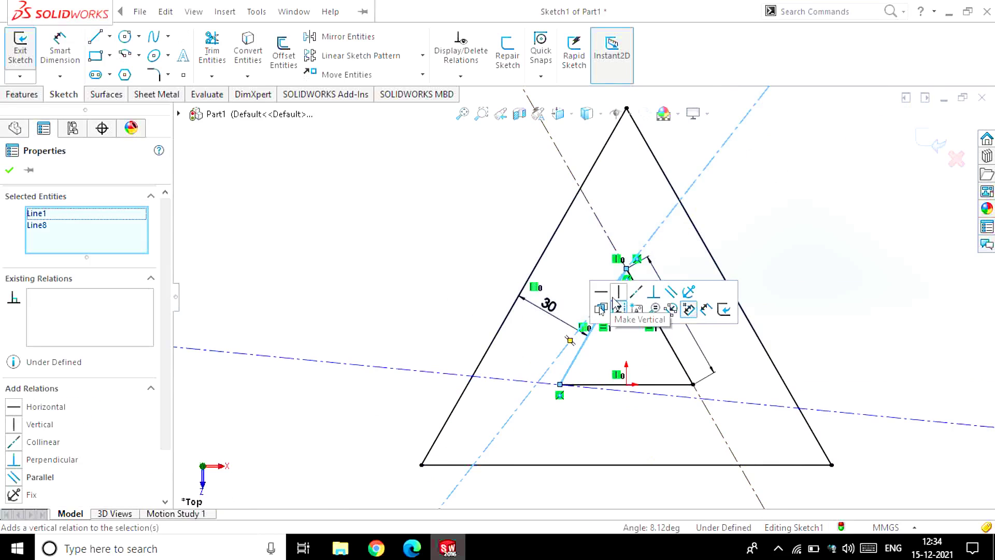
pyautogui.click(648, 396)
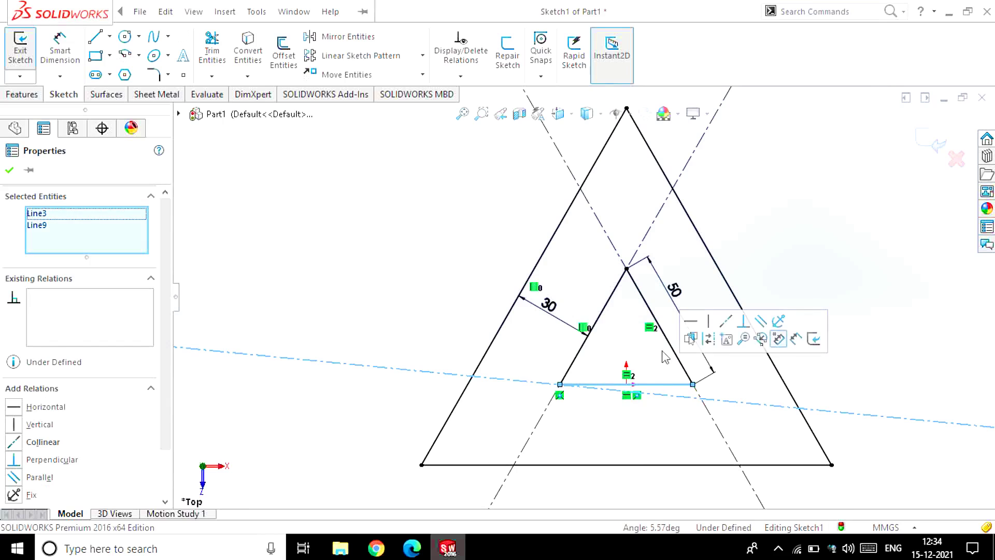
pyautogui.click(715, 335)
pyautogui.click(716, 334)
pyautogui.scroll(-2, 633, 204)
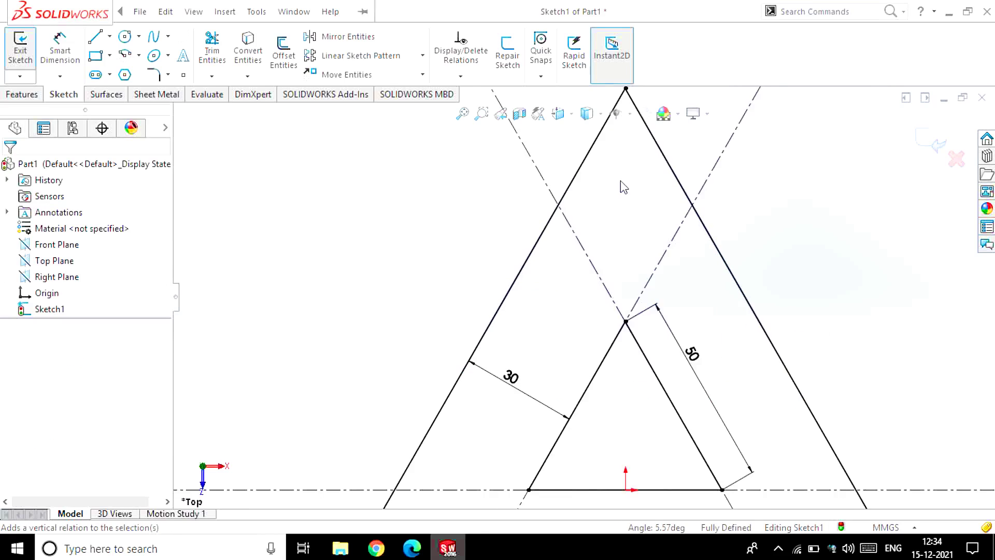
pyautogui.scroll(-1, 622, 187)
# Step: Draw three lines cutting off the outer triangle's top, bottom-right and bottom-left corners
pyautogui.click(103, 38)
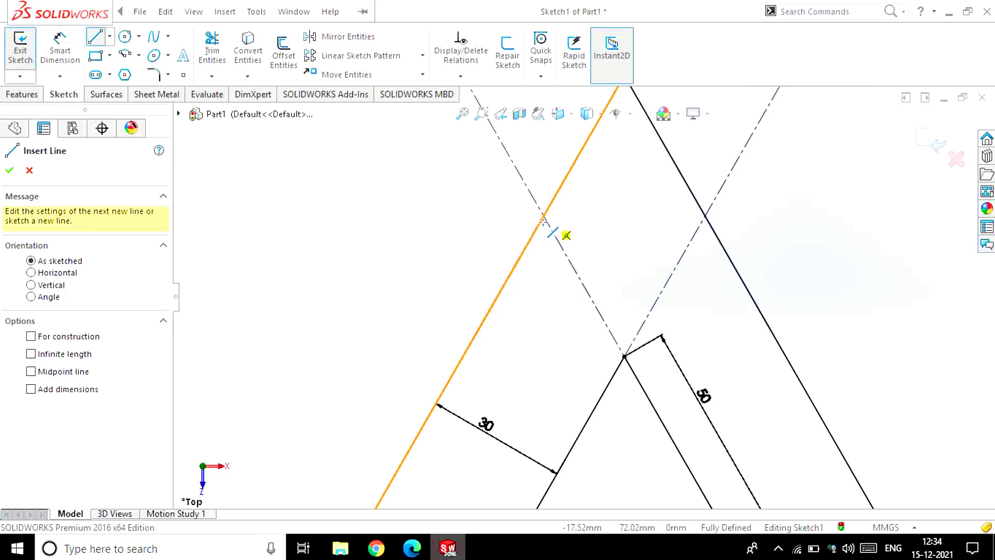
pyautogui.click(544, 216)
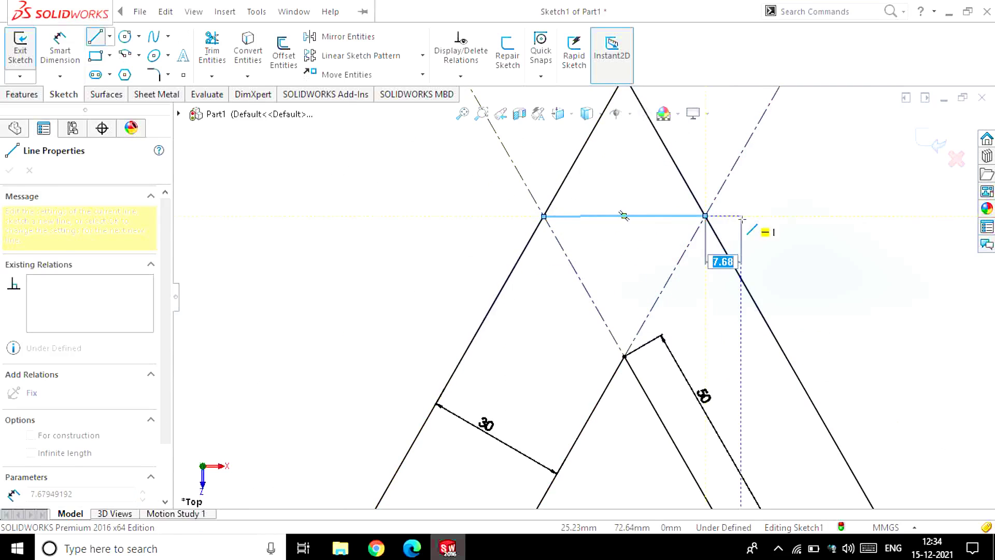
pyautogui.click(704, 215)
pyautogui.press('Escape')
pyautogui.scroll(3, 583, 297)
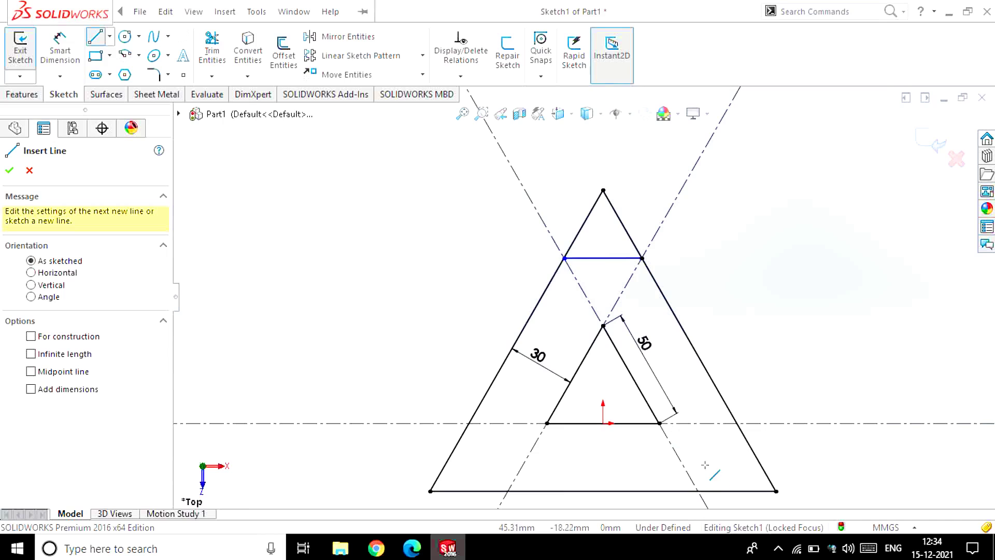
pyautogui.click(698, 491)
pyautogui.click(737, 423)
pyautogui.press('Escape')
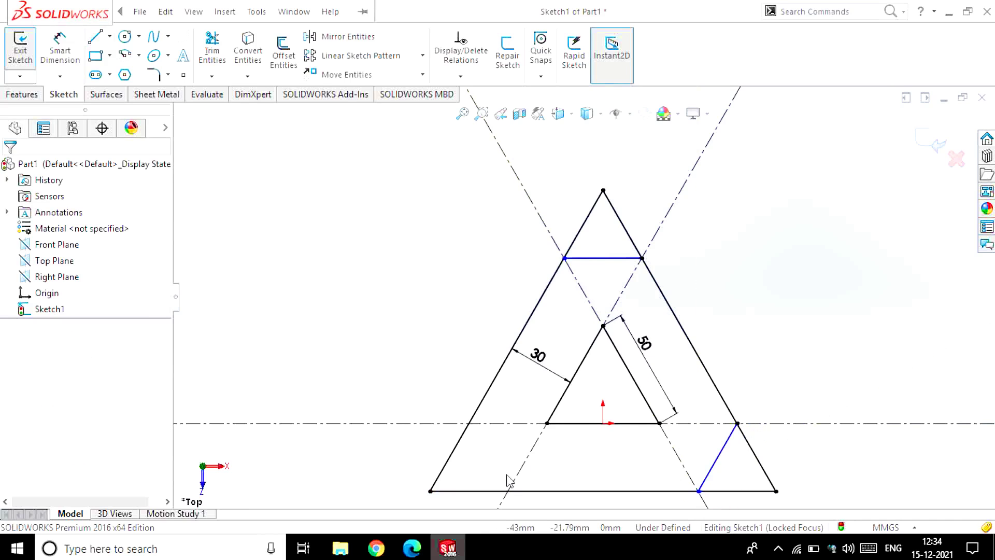
pyautogui.click(93, 39)
pyautogui.click(508, 491)
pyautogui.click(464, 417)
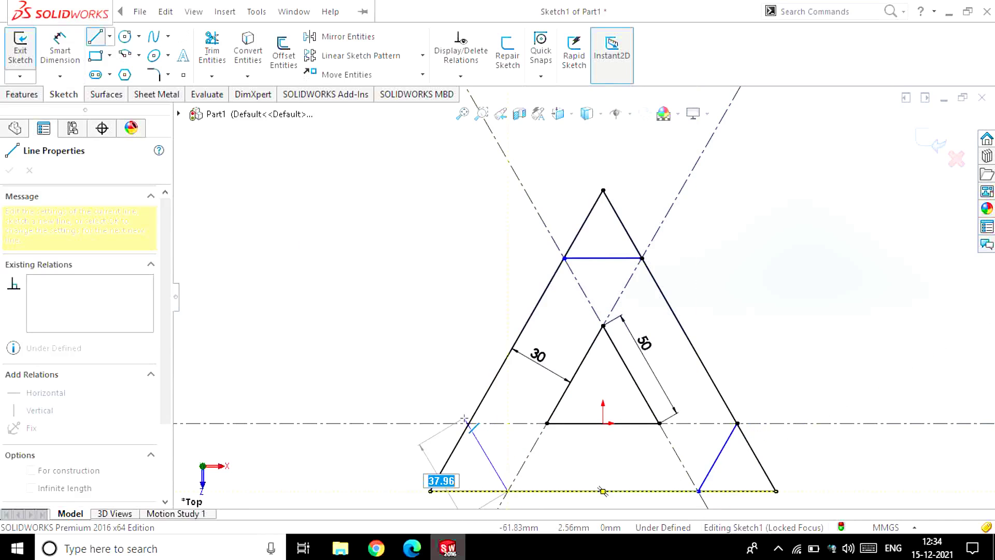
pyautogui.press('Escape')
# Step: Make the cutting lines' endpoints coincident with the construction lines
pyautogui.scroll(-10, 565, 259)
pyautogui.click(202, 218)
pyautogui.keyDown('ctrl'); pyautogui.click(228, 262); pyautogui.keyUp('ctrl')
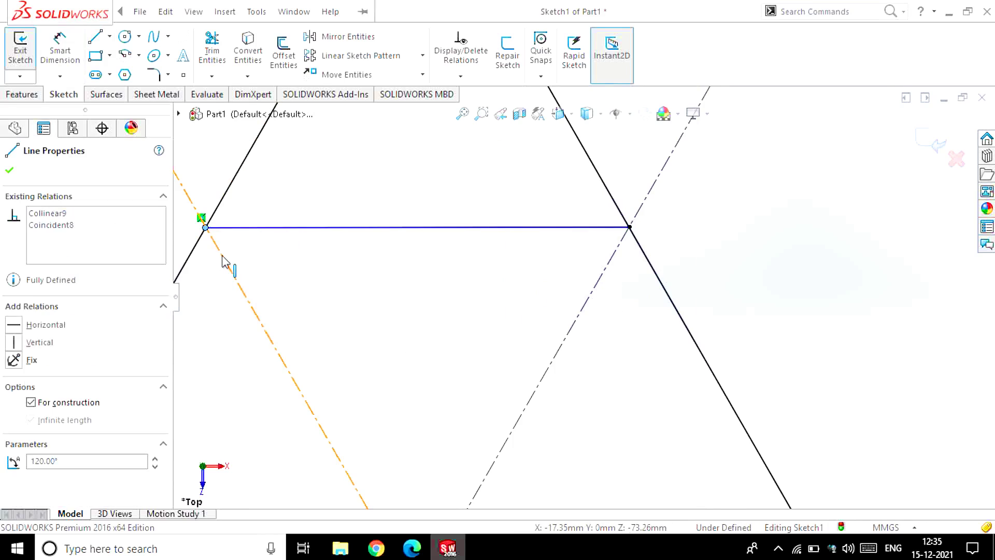
pyautogui.click(263, 194)
pyautogui.click(465, 329)
pyautogui.scroll(5, 589, 398)
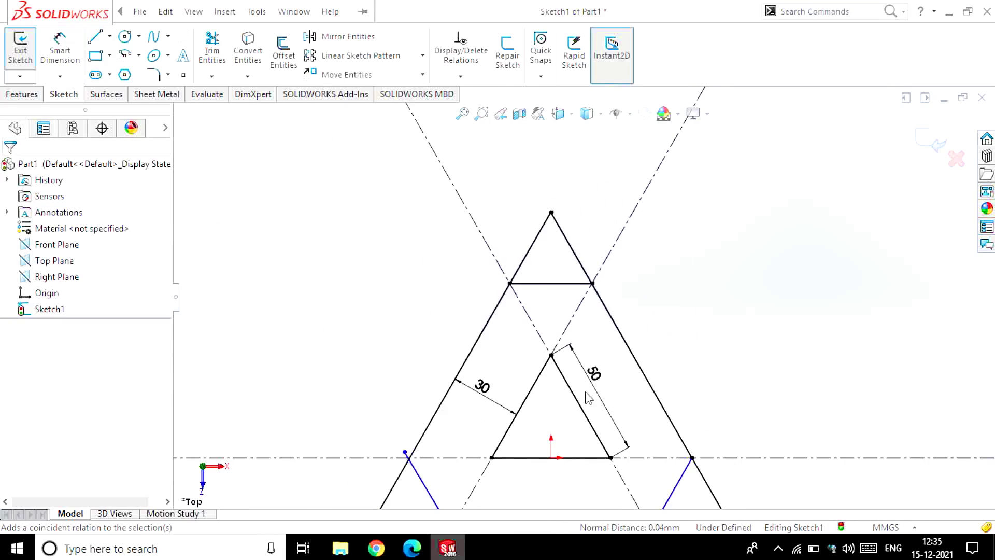
pyautogui.scroll(-5, 579, 325)
pyautogui.scroll(-3, 575, 316)
pyautogui.click(459, 433)
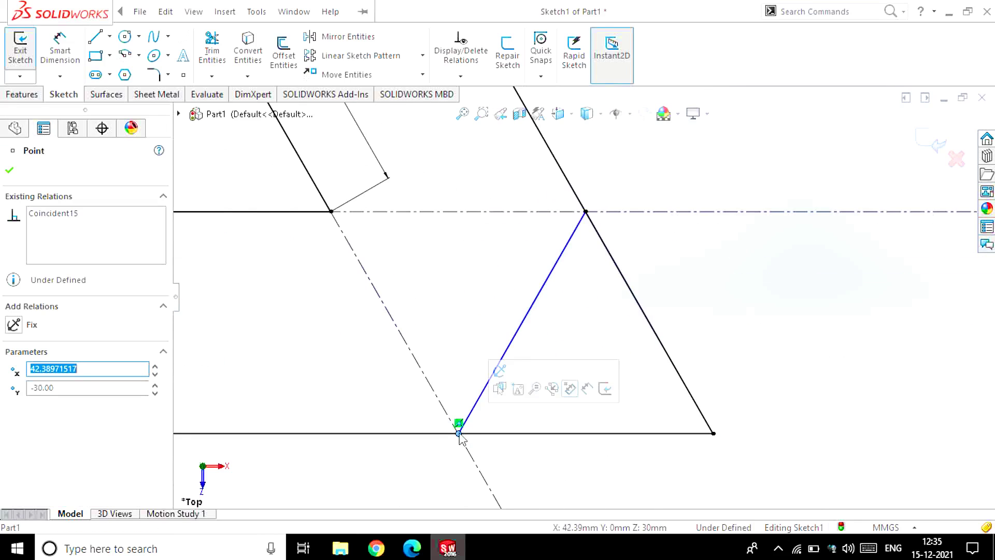
pyautogui.click(430, 383)
pyautogui.keyDown('ctrl'); pyautogui.click(459, 434); pyautogui.keyUp('ctrl')
pyautogui.click(462, 334)
# Step: Make the upper cutting line's endpoint coincident with the left triangle edge
pyautogui.scroll(3, 455, 361)
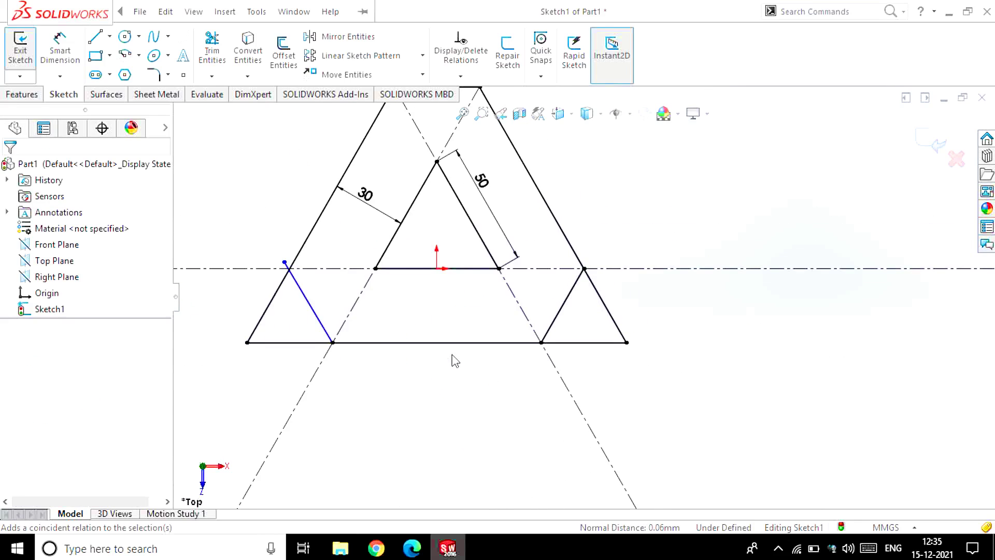
pyautogui.scroll(-5, 409, 191)
pyautogui.click(385, 183)
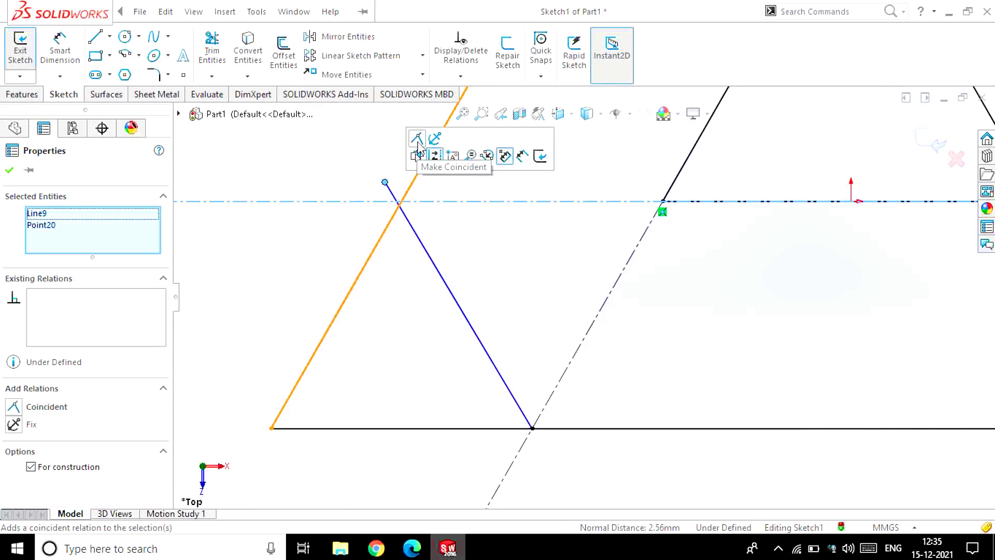
pyautogui.click(421, 154)
pyautogui.press('Escape')
pyautogui.click(385, 202)
pyautogui.keyDown('ctrl'); pyautogui.click(412, 189); pyautogui.keyUp('ctrl')
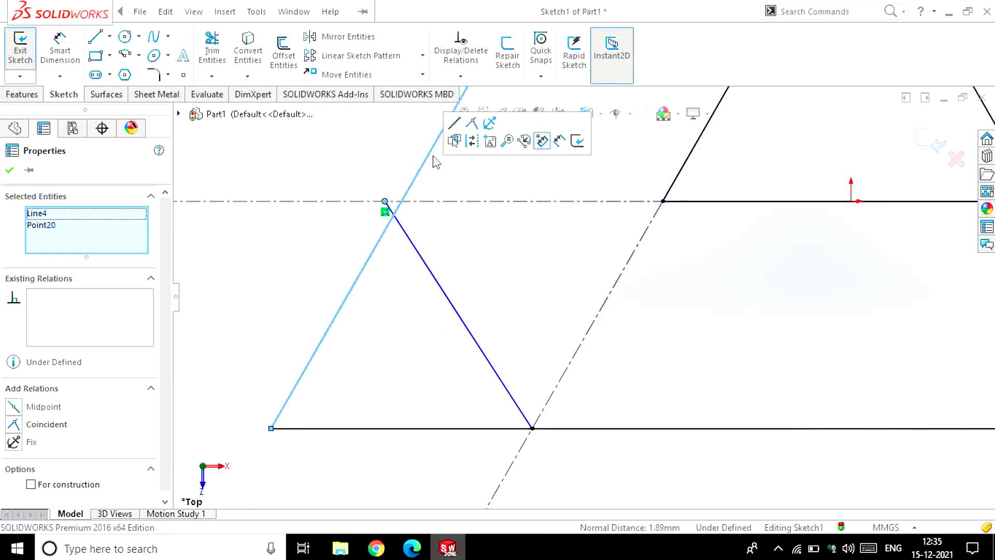
pyautogui.click(472, 124)
pyautogui.press('Escape')
pyautogui.press('f')
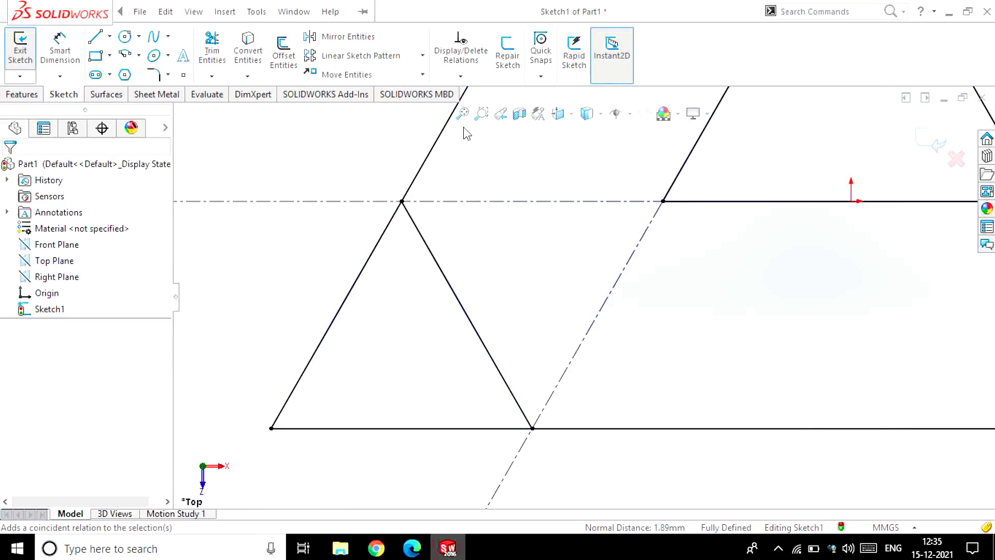
# Step: Trim the outer triangle's corners into a hexagon and exit the sketch
pyautogui.scroll(1, 581, 306)
pyautogui.scroll(-2, 695, 215)
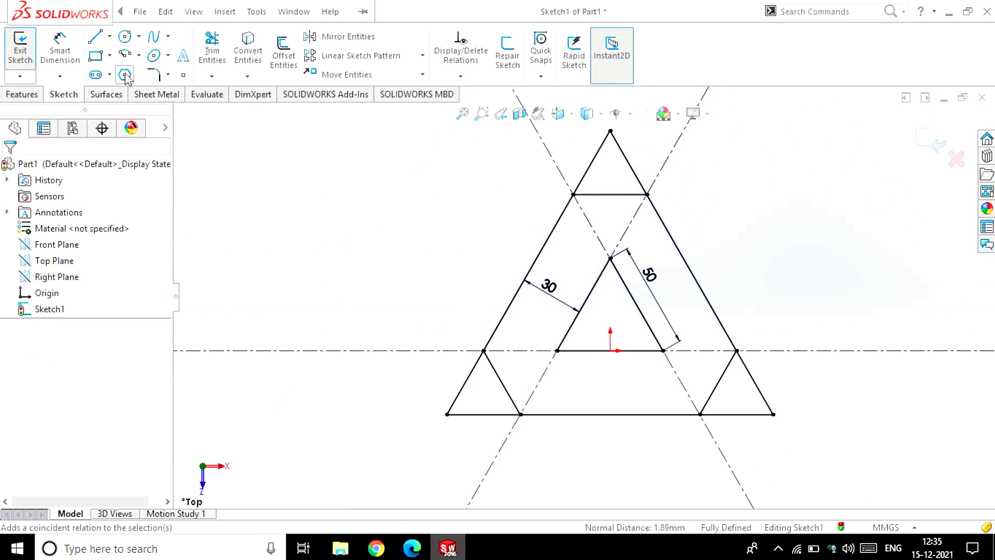
pyautogui.click(212, 52)
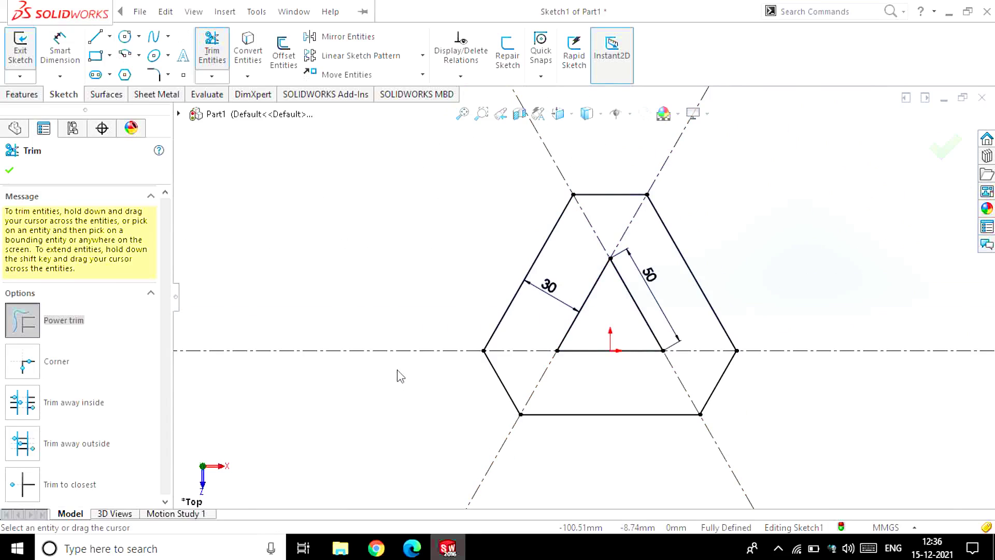
pyautogui.click(20, 49)
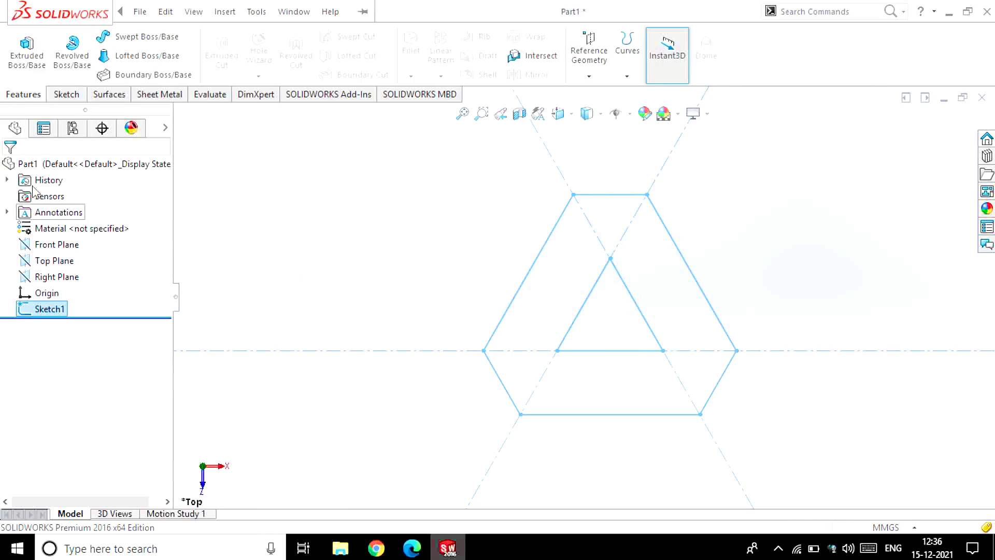
# Step: Extrude the hexagonal profile 20 mm and start a sketch on its top face
pyautogui.click(14, 63)
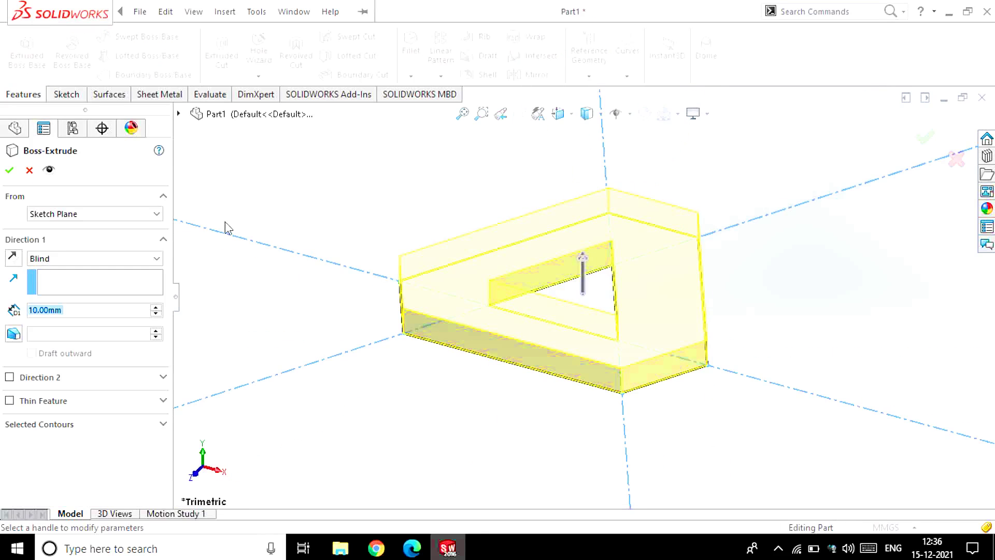
pyautogui.write('20')
pyautogui.press('Return')
pyautogui.click(9, 171)
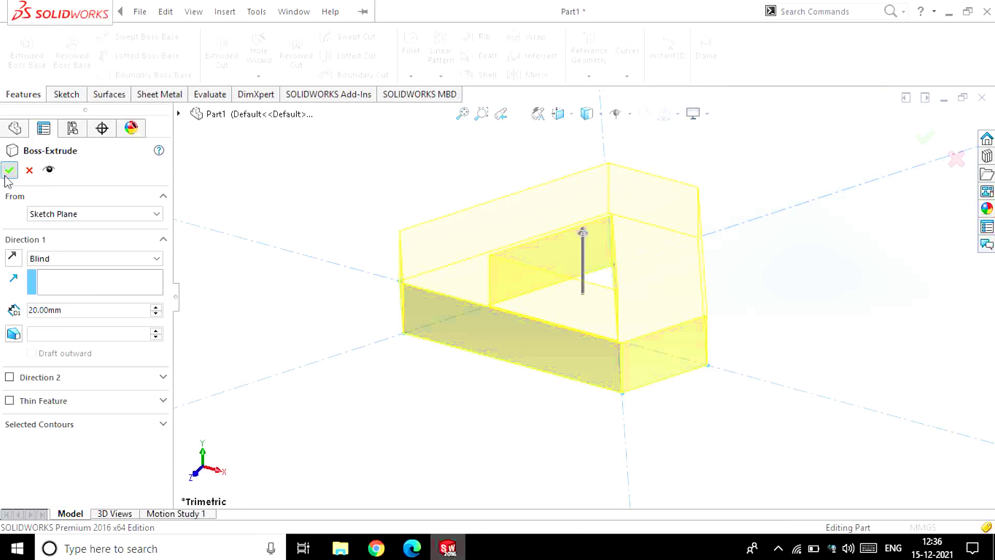
pyautogui.click(561, 246)
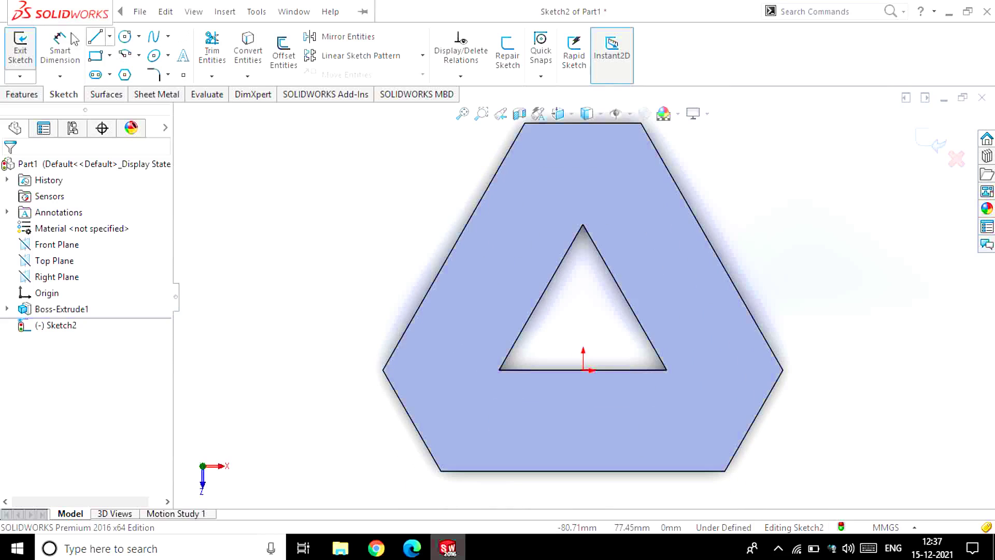
# Step: Draw lines from the top and left corners to the hole's top and lower-left vertices
pyautogui.click(583, 224)
pyautogui.click(641, 124)
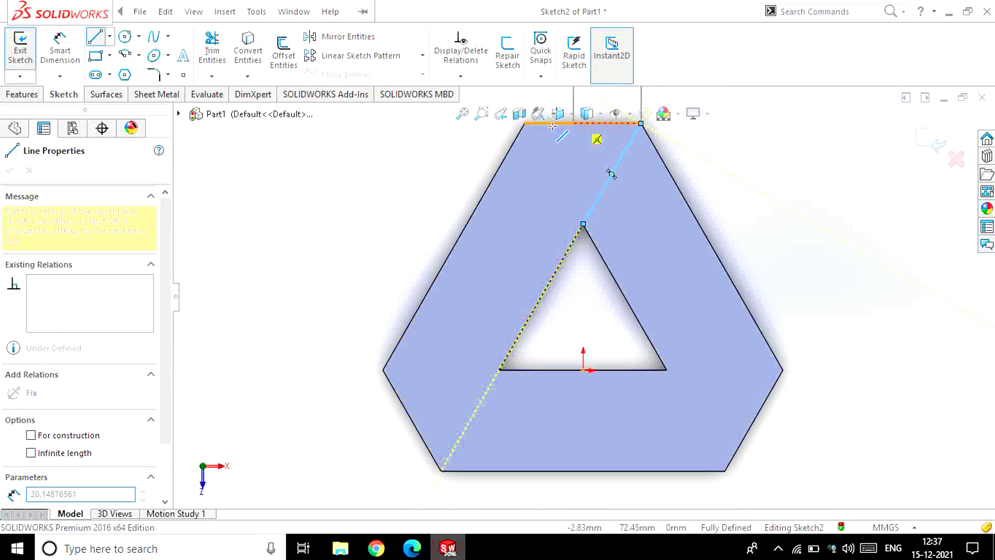
pyautogui.click(525, 123)
pyautogui.click(583, 224)
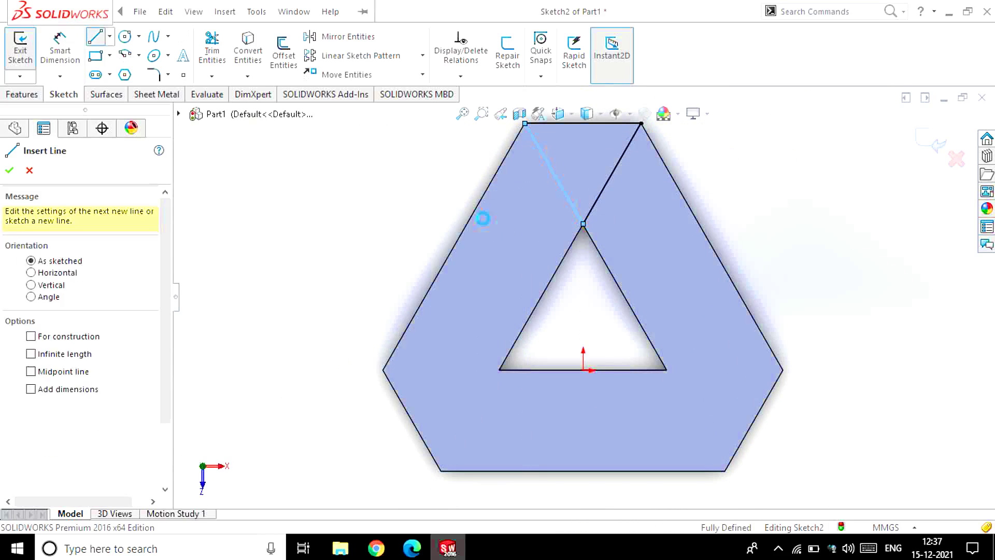
pyautogui.click(383, 370)
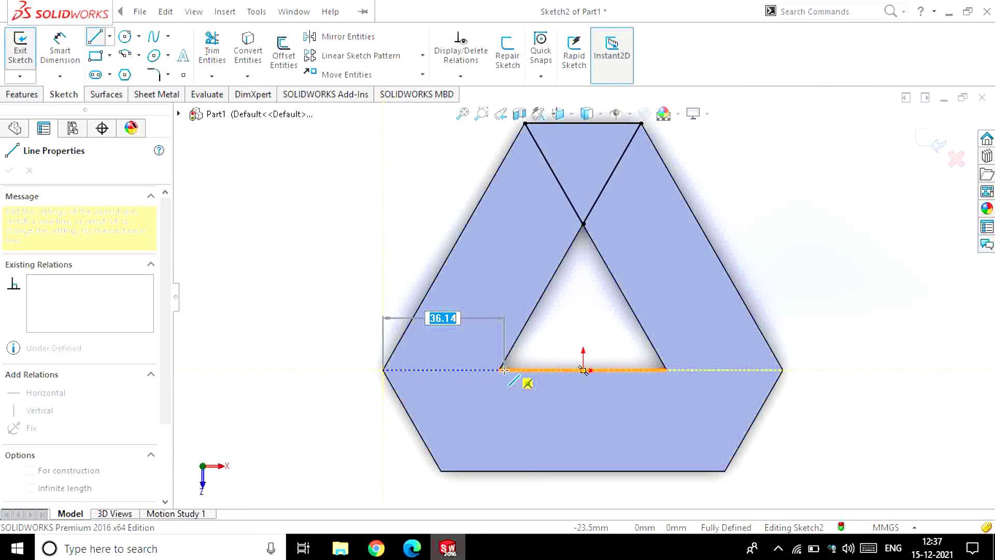
pyautogui.click(499, 370)
pyautogui.click(441, 470)
pyautogui.click(383, 370)
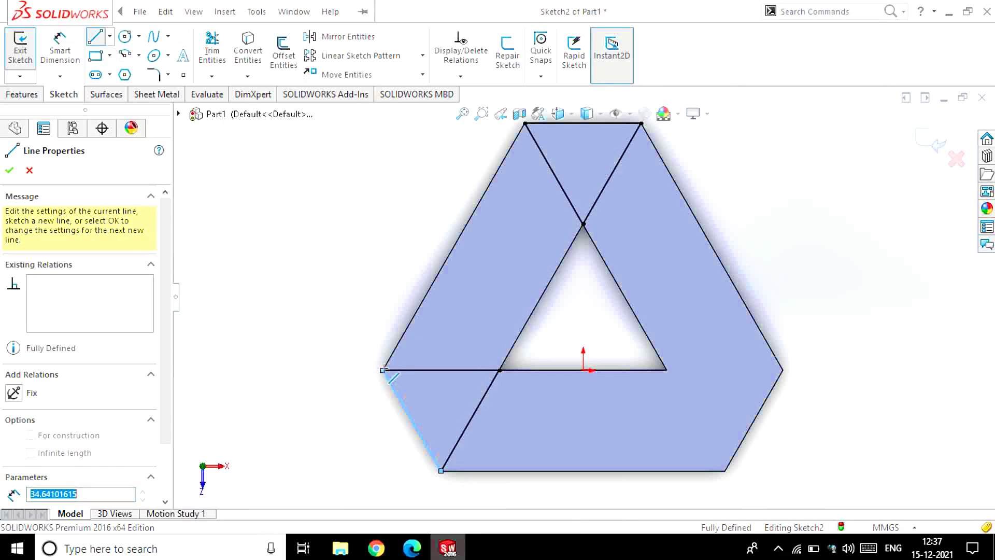
pyautogui.press('Escape')
# Step: Draw lines from the hole's lower-right vertex to the right and bottom-right corners
pyautogui.press('l')
pyautogui.click(583, 224)
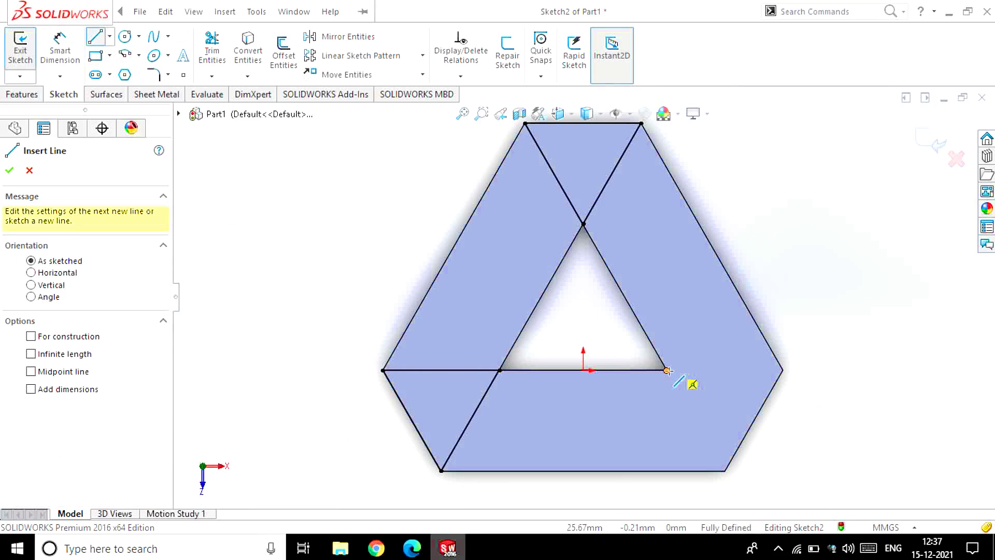
pyautogui.click(667, 371)
pyautogui.click(783, 370)
pyautogui.click(724, 471)
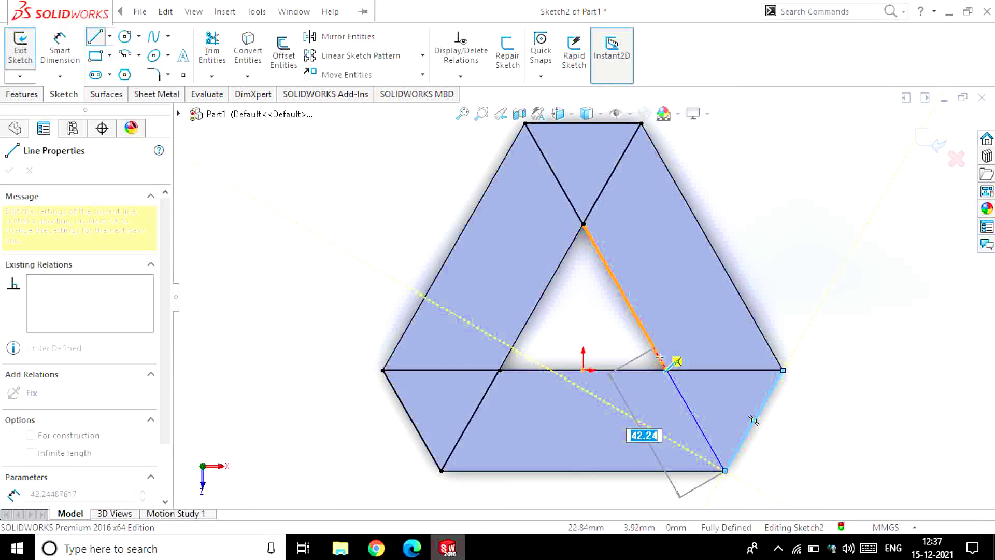
pyautogui.click(782, 370)
pyautogui.press('Escape')
pyautogui.press('f')
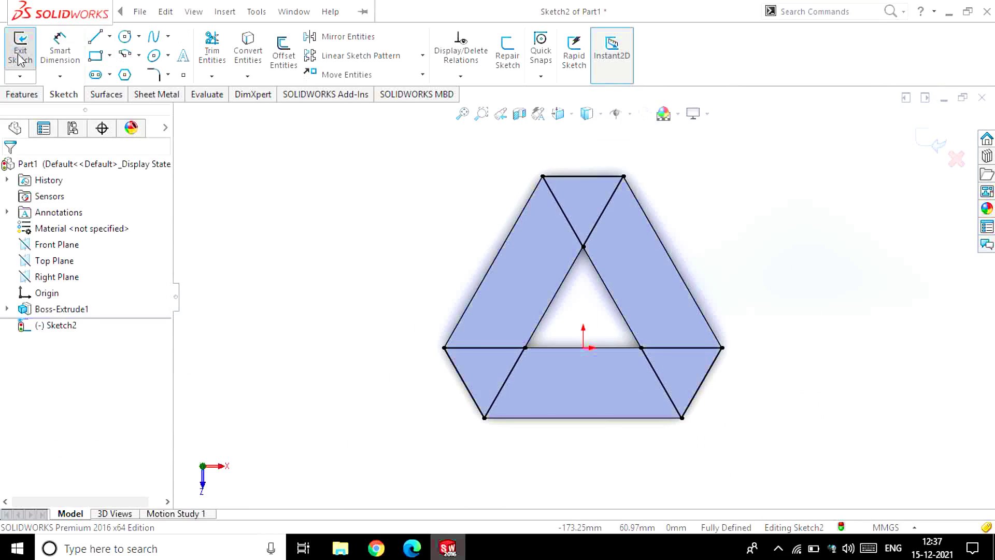
# Step: Cut the three corner triangles through the plate and start a sketch on a face
pyautogui.click(20, 50)
pyautogui.click(222, 52)
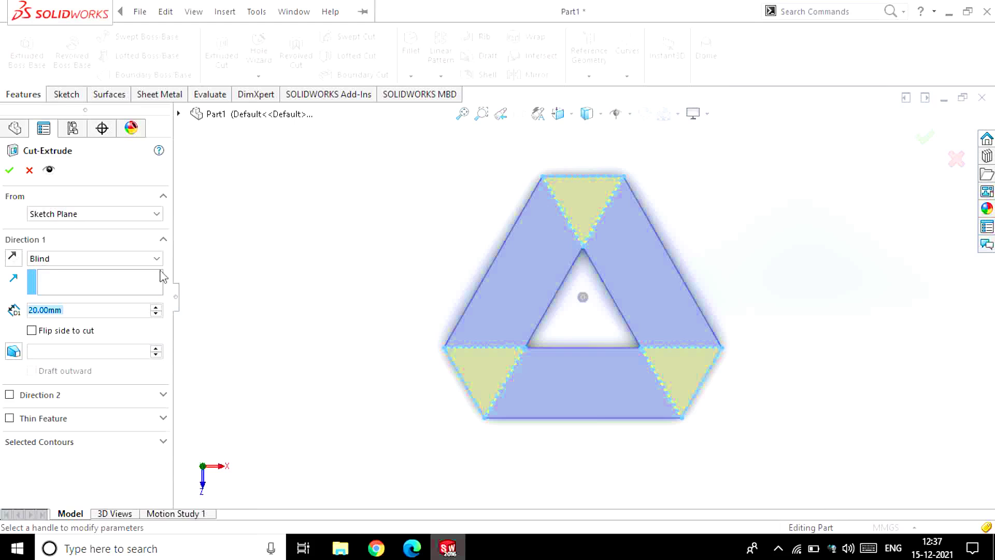
pyautogui.press('Return')
pyautogui.moveTo(363, 290); pyautogui.dragTo(430, 353, button='middle')
pyautogui.click(570, 331)
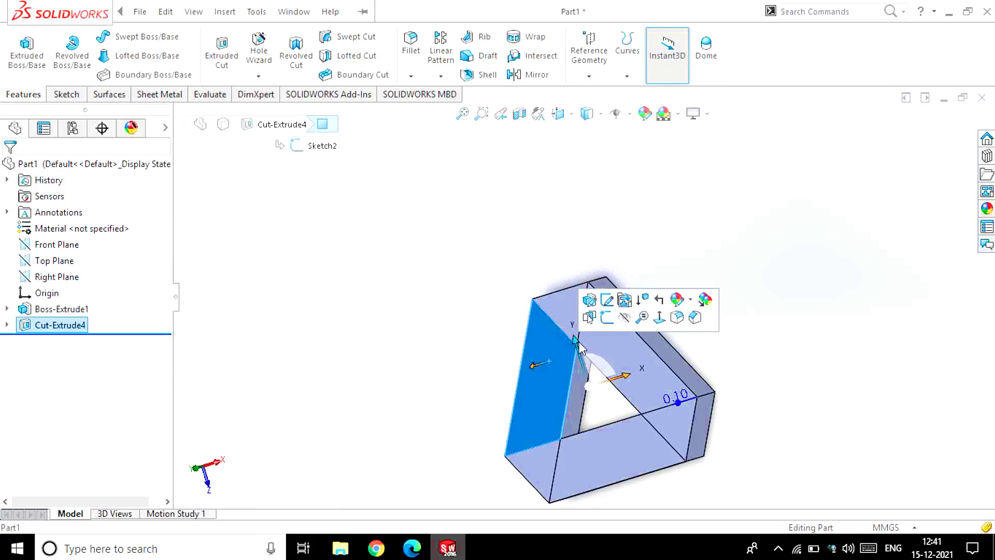
pyautogui.click(622, 297)
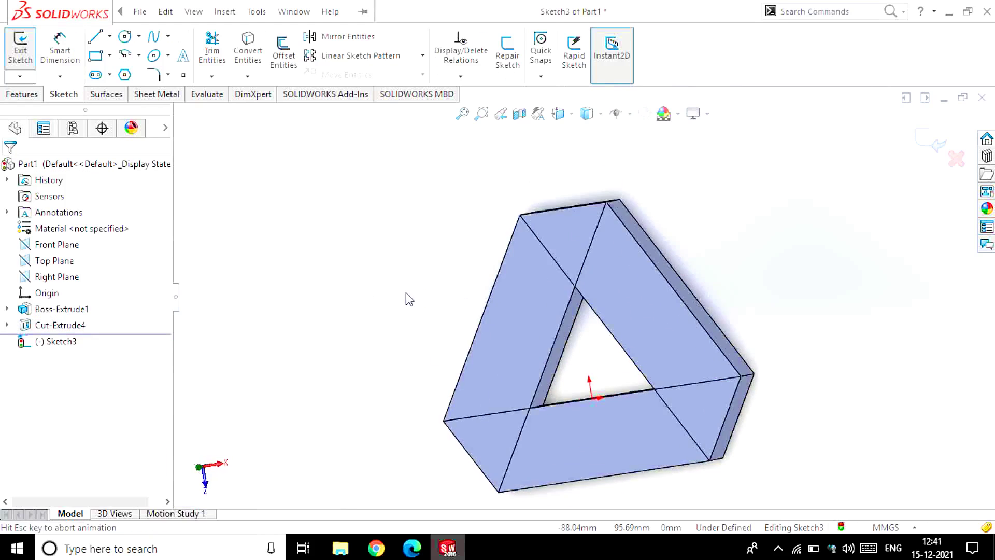
# Step: Convert the plate's left and lower-left outer edges into the sketch
pyautogui.click(502, 216)
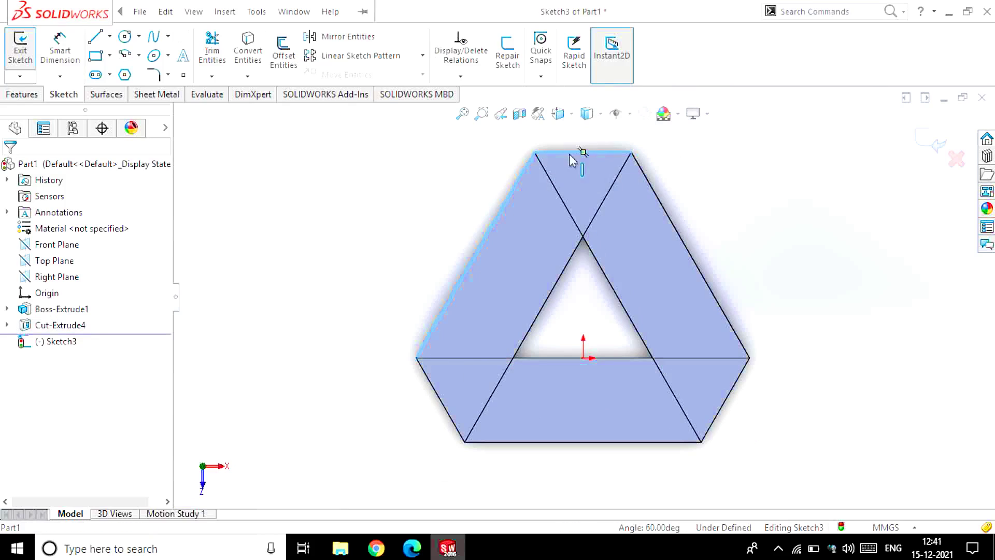
pyautogui.keyDown('ctrl'); pyautogui.click(440, 430); pyautogui.keyUp('ctrl')
pyautogui.click(260, 50)
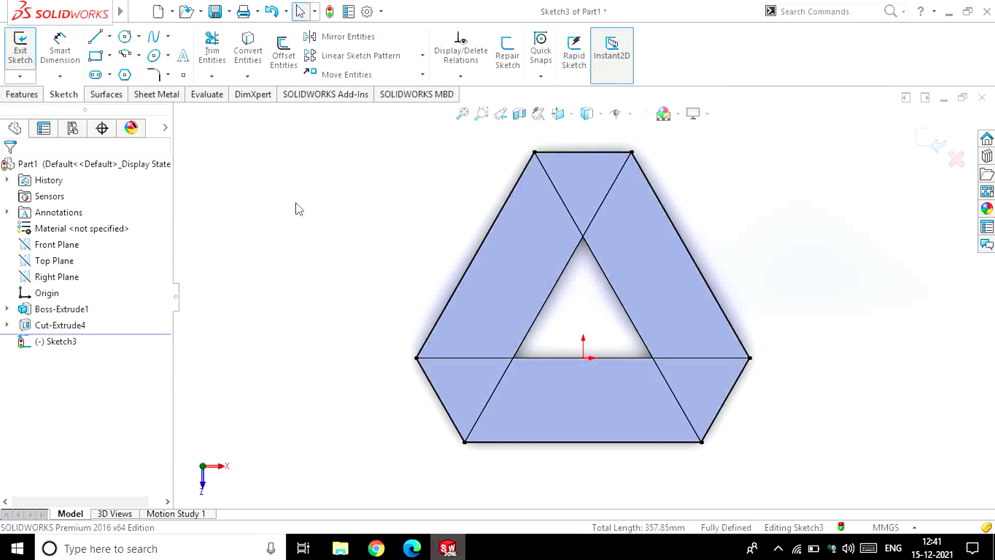
pyautogui.scroll(-5, 564, 181)
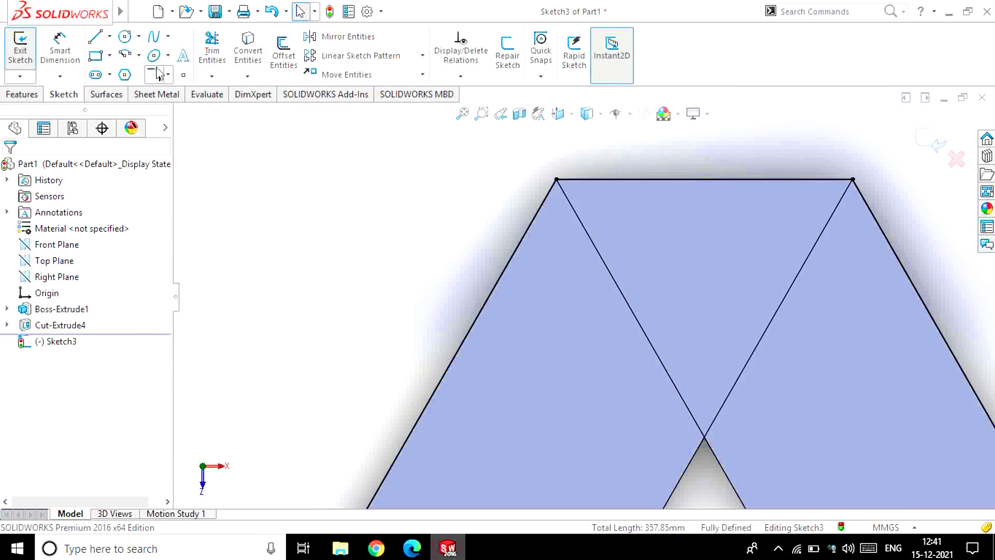
# Step: Round the top-left and top-right hexagon corners with R10 sketch fillets
pyautogui.click(156, 74)
pyautogui.click(556, 181)
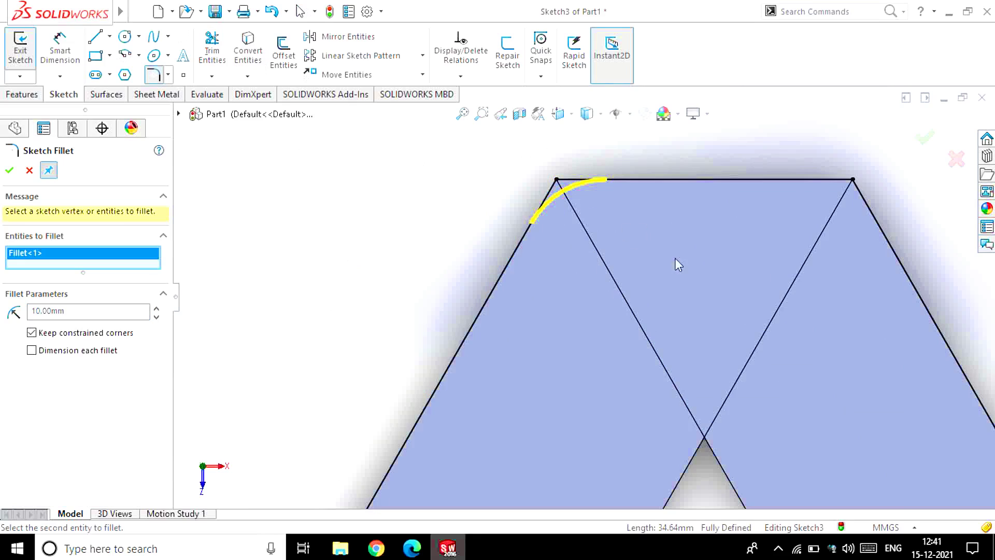
pyautogui.scroll(3, 675, 258)
pyautogui.scroll(2, 661, 387)
pyautogui.click(9, 175)
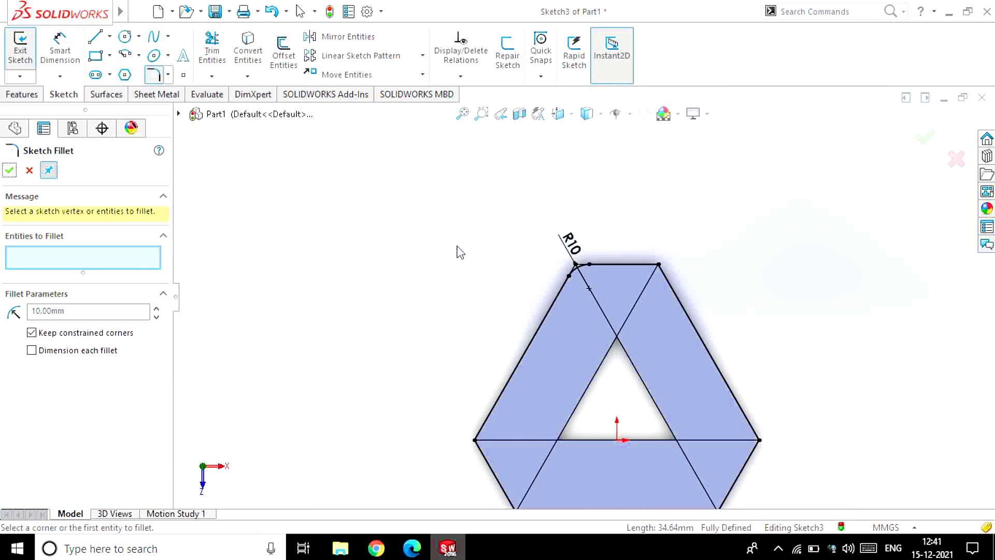
pyautogui.scroll(-3, 669, 305)
pyautogui.scroll(1, 600, 251)
pyautogui.click(621, 246)
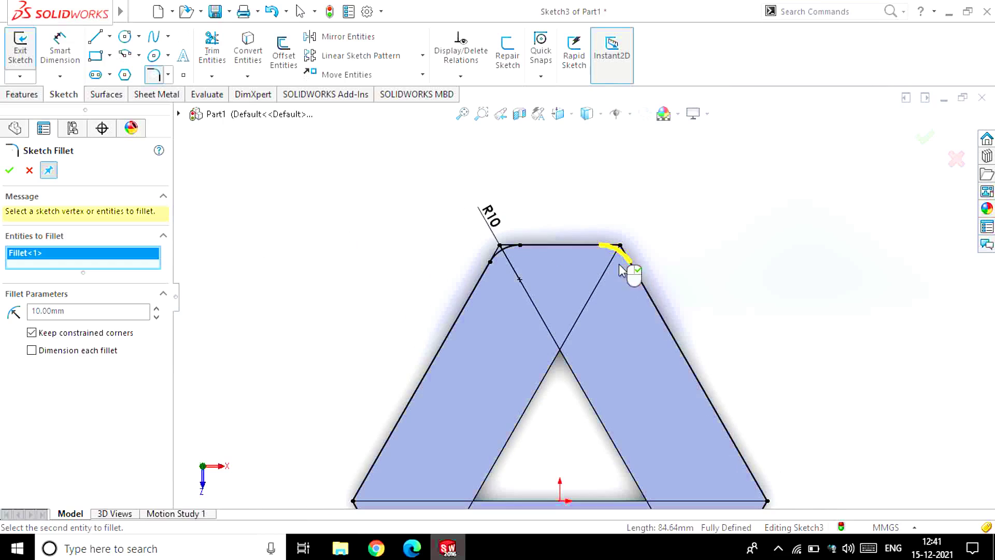
pyautogui.click(10, 175)
pyautogui.scroll(3, 397, 335)
pyautogui.scroll(-3, 409, 409)
# Step: Apply R10 fillets to the left, bottom-left, right and bottom-right corners
pyautogui.click(590, 354)
pyautogui.press('Return')
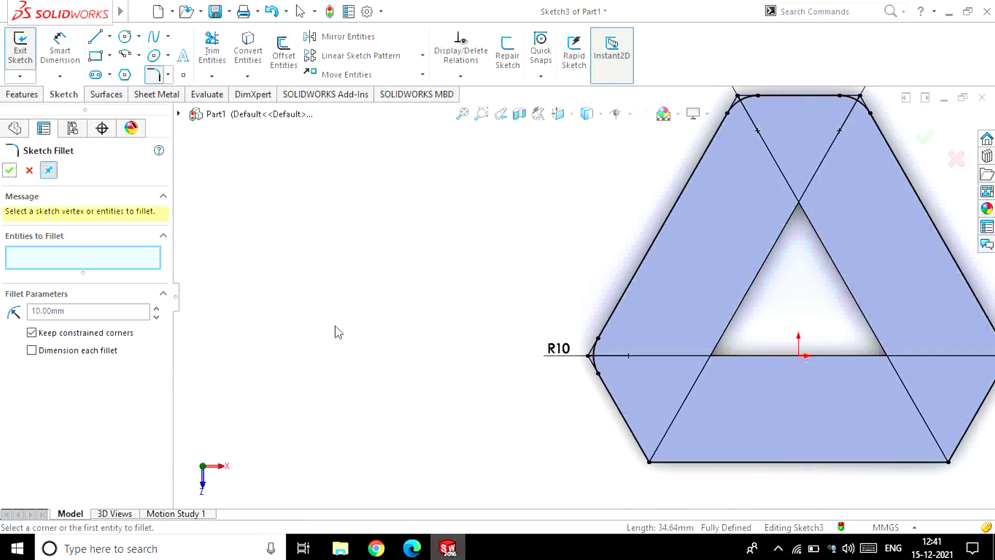
pyautogui.click(649, 460)
pyautogui.click(9, 170)
pyautogui.scroll(5, 207, 181)
pyautogui.scroll(-5, 372, 201)
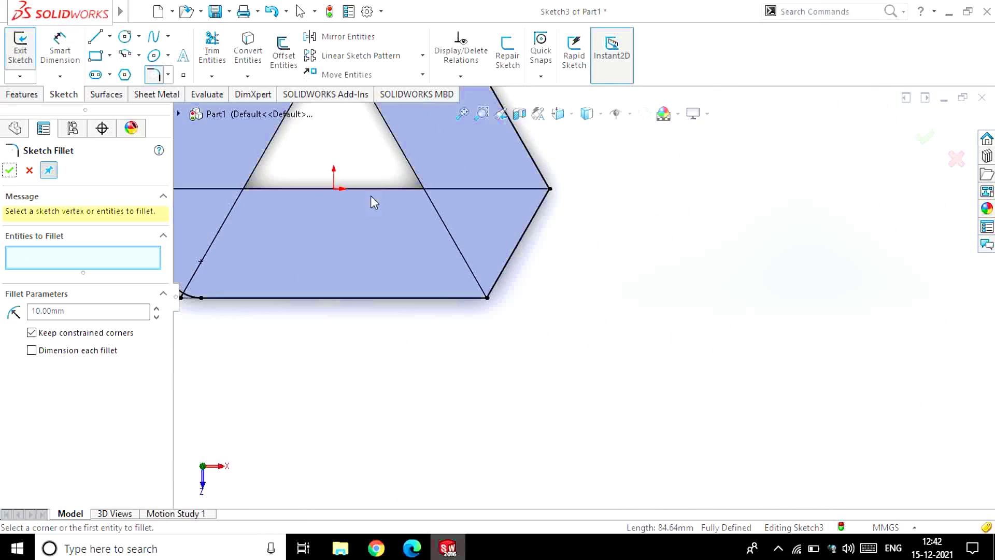
pyautogui.click(541, 214)
pyautogui.click(9, 170)
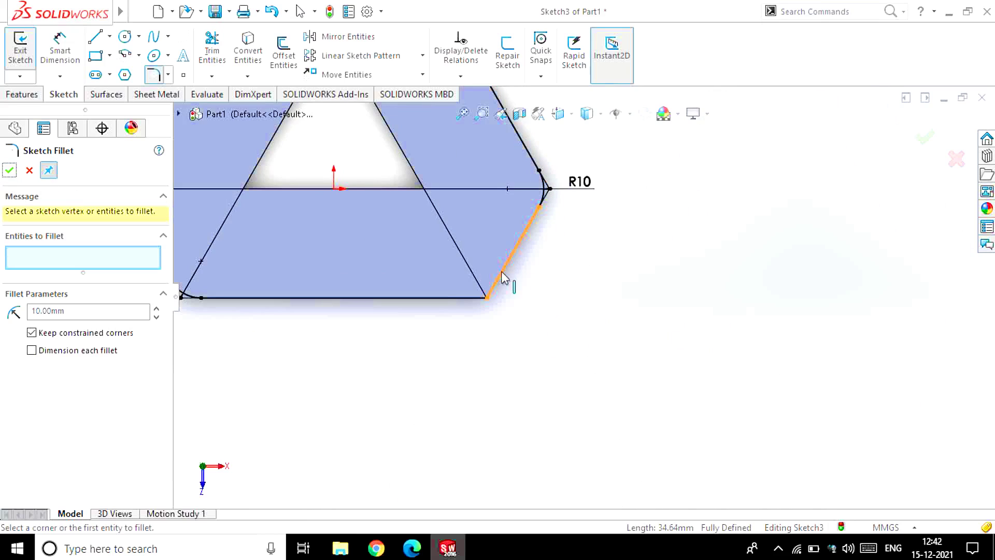
pyautogui.click(487, 297)
pyautogui.click(9, 170)
pyautogui.press('Escape')
# Step: Draw an origin-centred circle enclosing the whole filleted hexagon and exit the sketch
pyautogui.press('f')
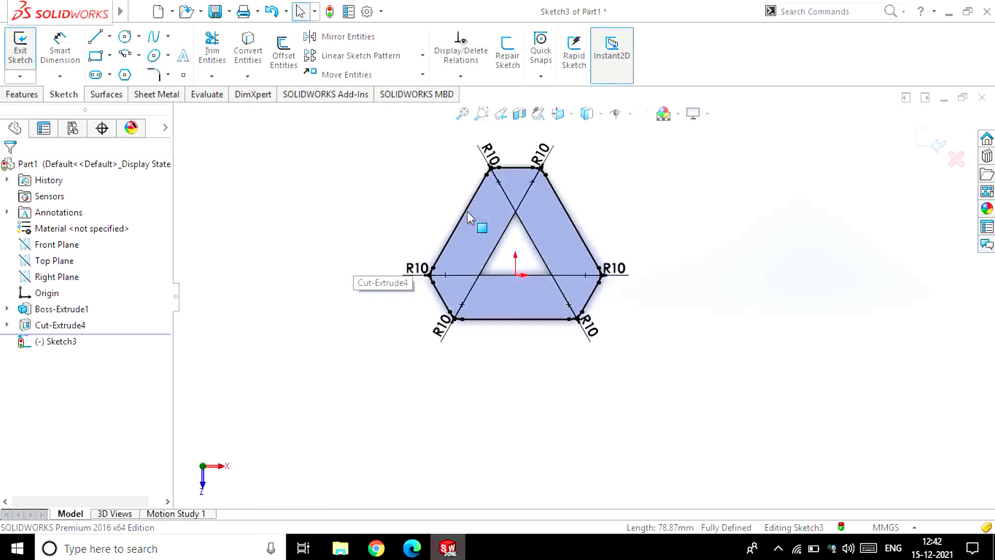
pyautogui.click(125, 35)
pyautogui.click(566, 339)
pyautogui.click(601, 353)
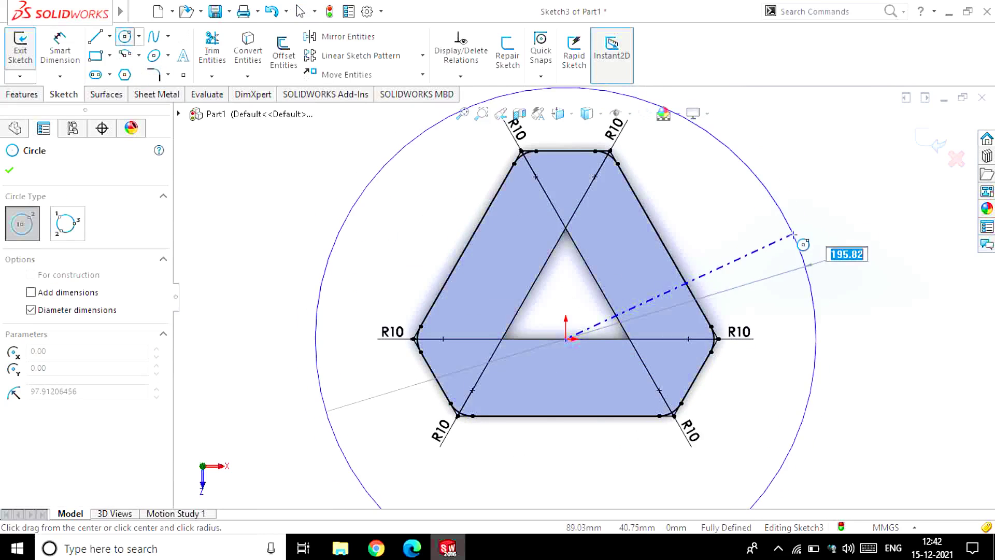
pyautogui.click(671, 240)
pyautogui.click(9, 170)
pyautogui.click(20, 52)
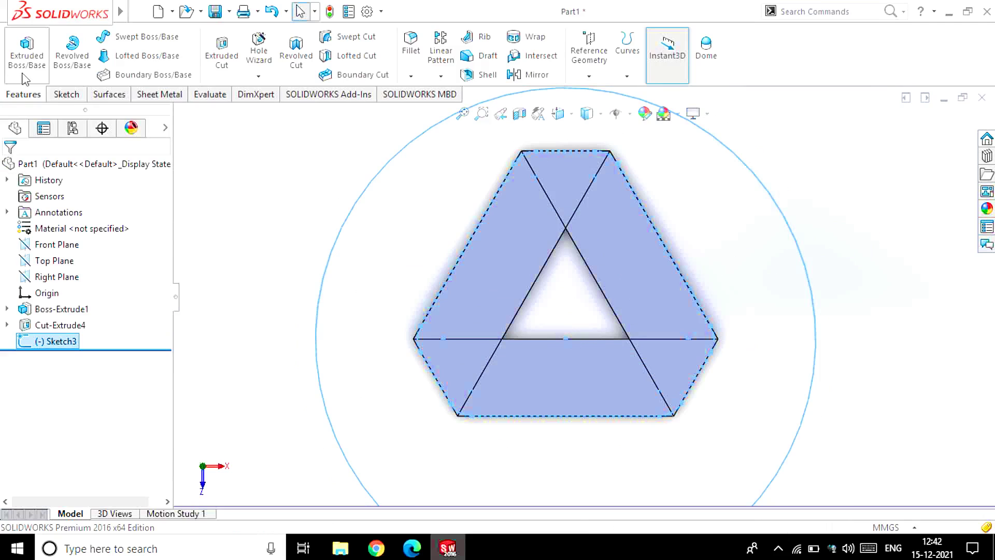
# Step: Extrude-cut Through All – Both outside the profile to round the plate's corners
pyautogui.click(223, 62)
pyautogui.click(93, 258)
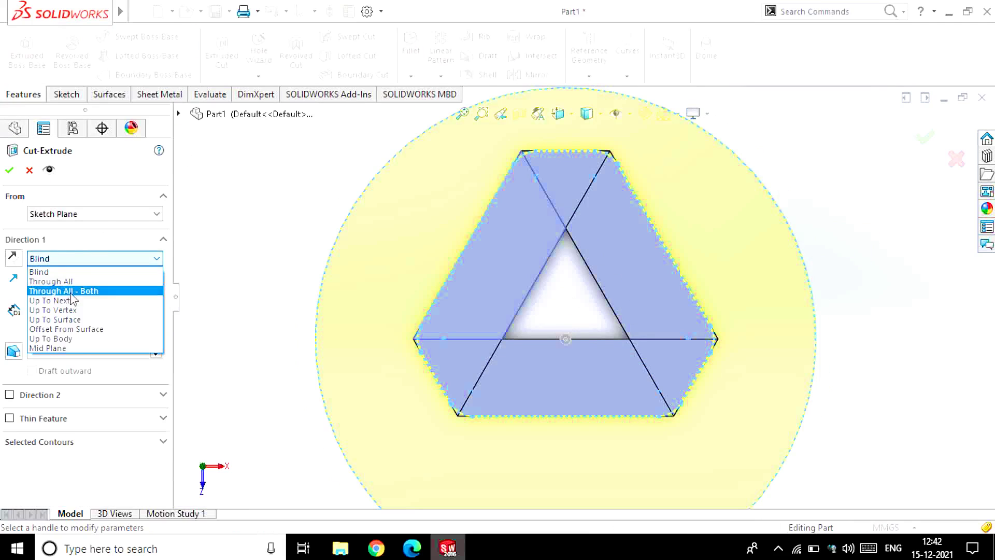
pyautogui.click(66, 288)
pyautogui.click(12, 169)
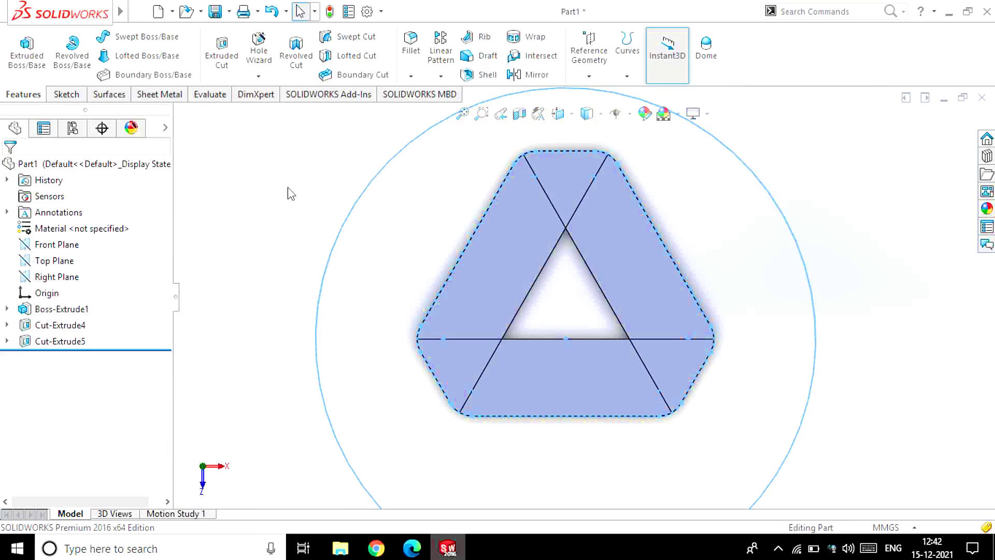
pyautogui.scroll(4, 599, 299)
pyautogui.scroll(-4, 599, 299)
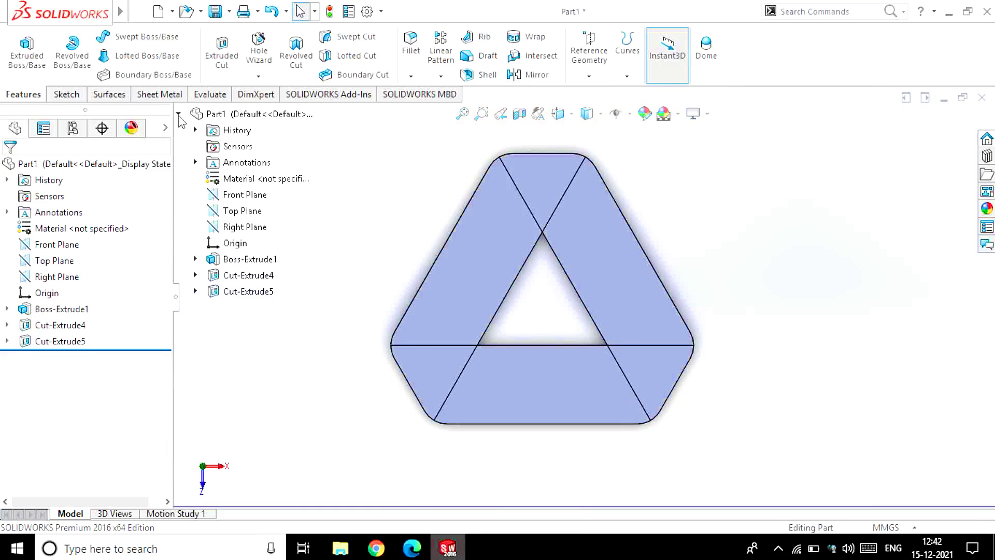
# Step: Give the plate's front face a dark appearance colour
pyautogui.moveTo(187, 124); pyautogui.dragTo(642, 322, button='middle')
pyautogui.click(640, 323)
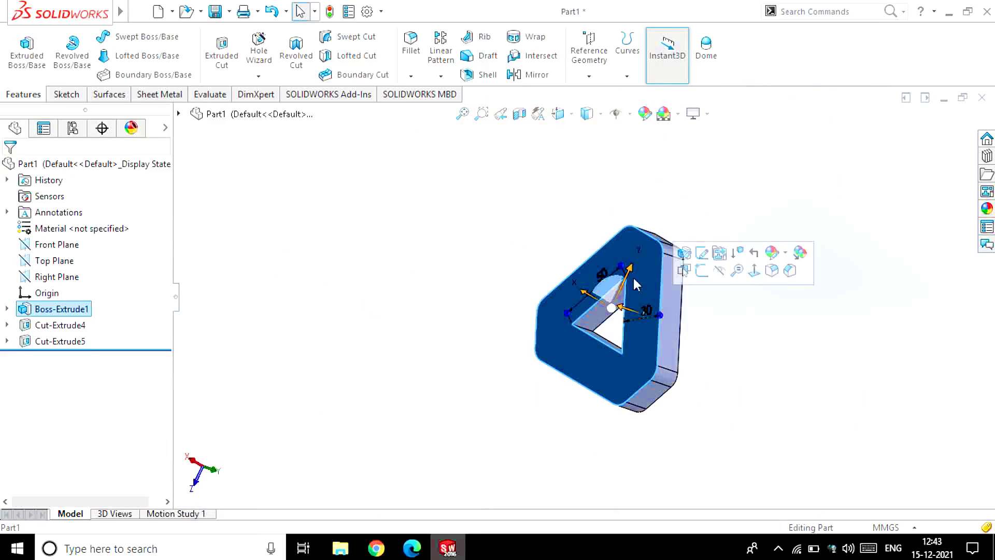
pyautogui.click(645, 113)
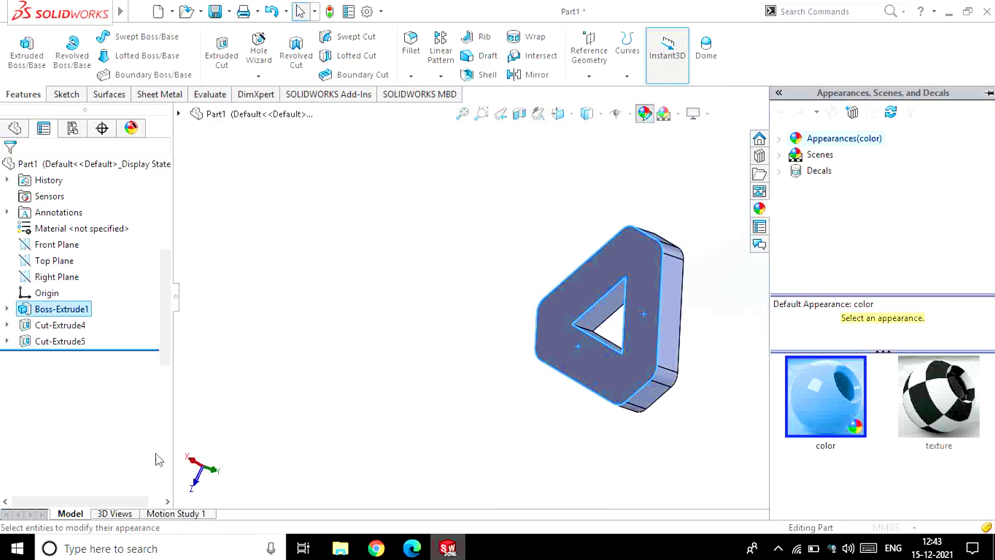
pyautogui.click(117, 486)
pyautogui.click(9, 167)
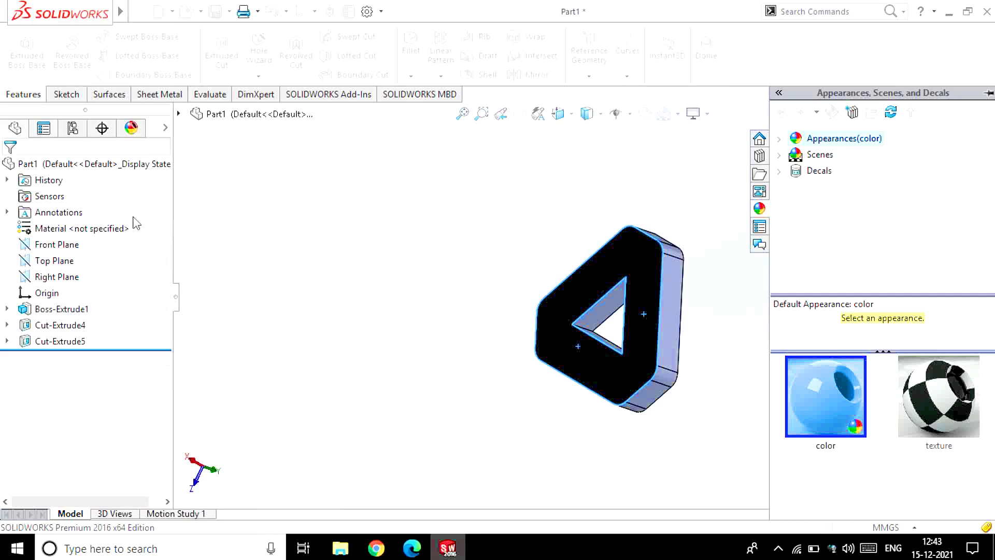
# Step: Colour the three left band faces dark green
pyautogui.moveTo(777, 455)
pyautogui.mouseDown(button='middle')
pyautogui.moveTo(649, 406)
pyautogui.moveTo(580, 297)
pyautogui.moveTo(604, 399)
pyautogui.moveTo(618, 177)
pyautogui.mouseUp(button='middle')
pyautogui.click(580, 297)
pyautogui.keyDown('ctrl'); pyautogui.click(586, 317); pyautogui.keyUp('ctrl')
pyautogui.keyDown('ctrl'); pyautogui.click(605, 400); pyautogui.keyUp('ctrl')
pyautogui.click(645, 114)
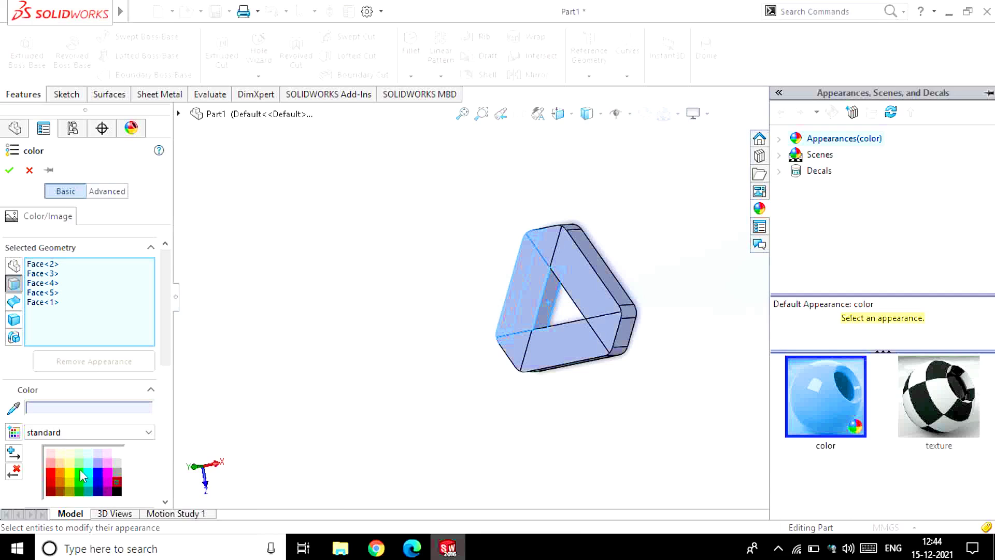
pyautogui.click(78, 473)
pyautogui.click(78, 482)
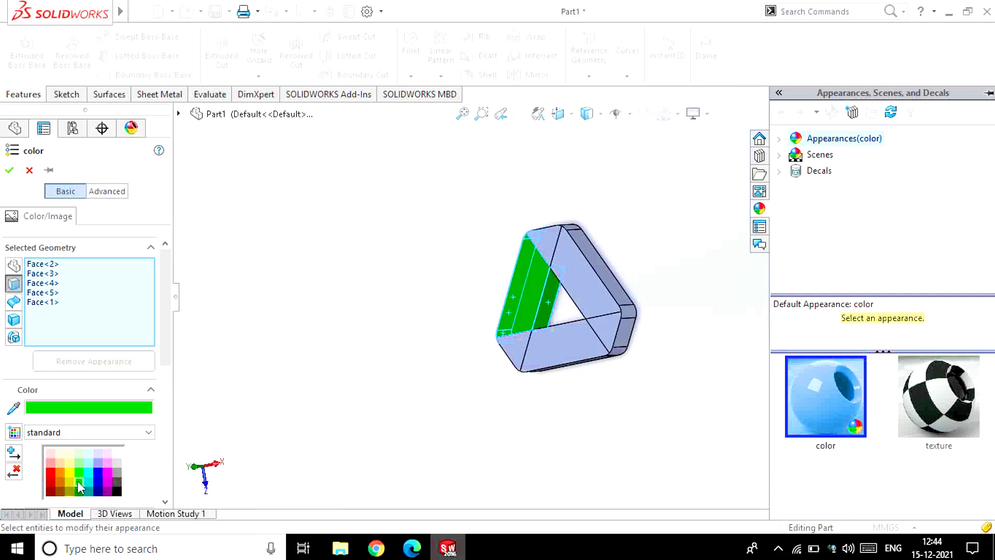
pyautogui.click(9, 170)
# Step: Colour the triangular end face and adjoining top face green
pyautogui.moveTo(351, 205)
pyautogui.mouseDown(button='middle')
pyautogui.moveTo(531, 347)
pyautogui.moveTo(611, 264)
pyautogui.mouseUp(button='middle')
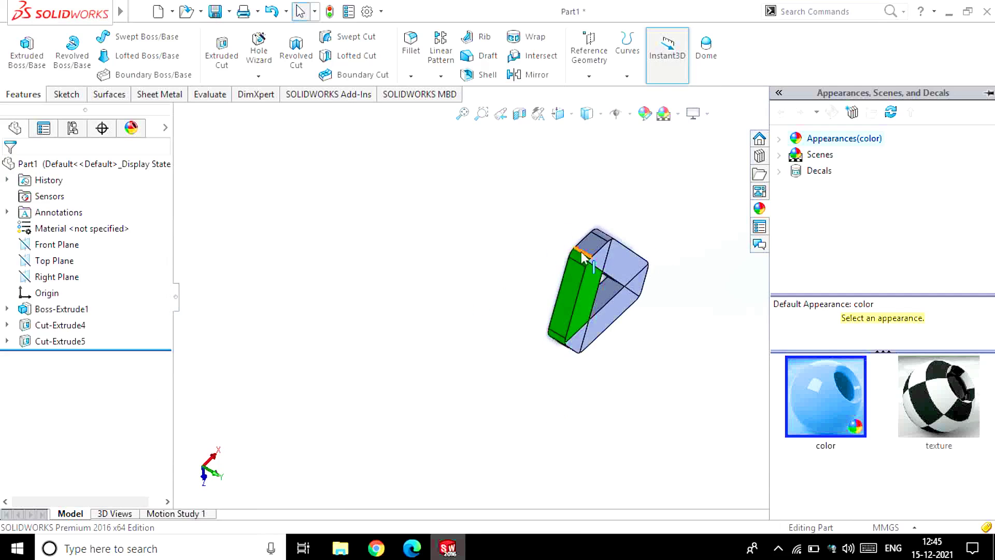
pyautogui.scroll(-3, 627, 263)
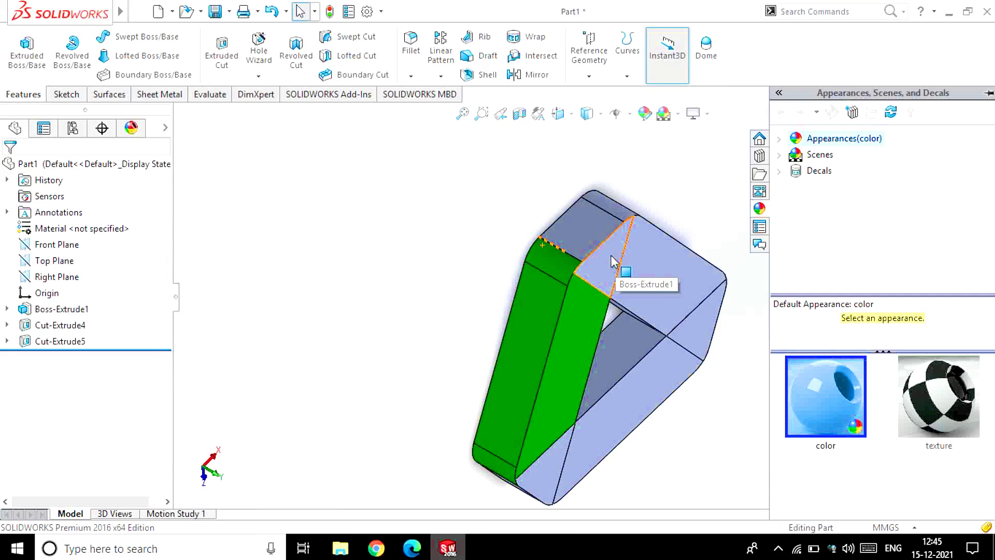
pyautogui.click(611, 261)
pyautogui.keyDown('ctrl'); pyautogui.click(589, 222); pyautogui.keyUp('ctrl')
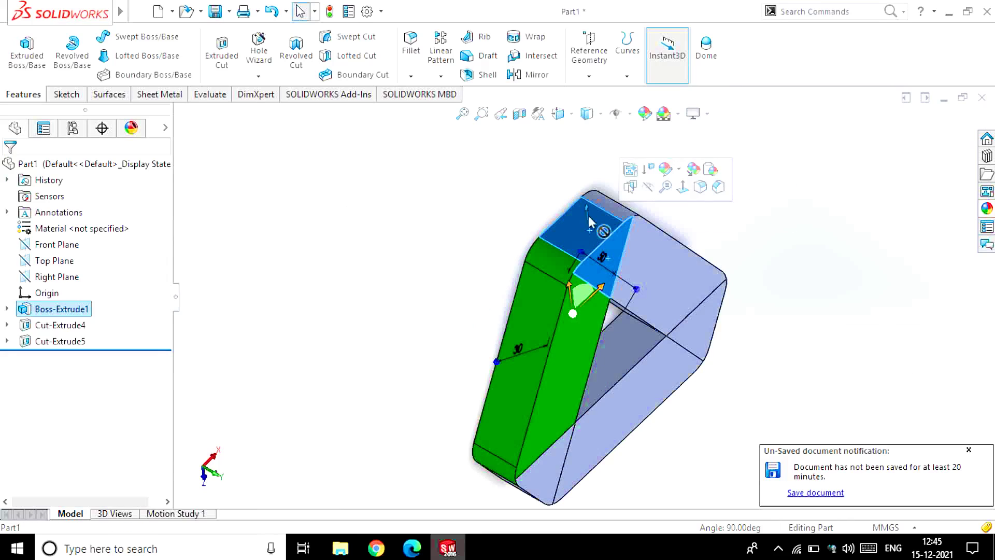
pyautogui.click(665, 169)
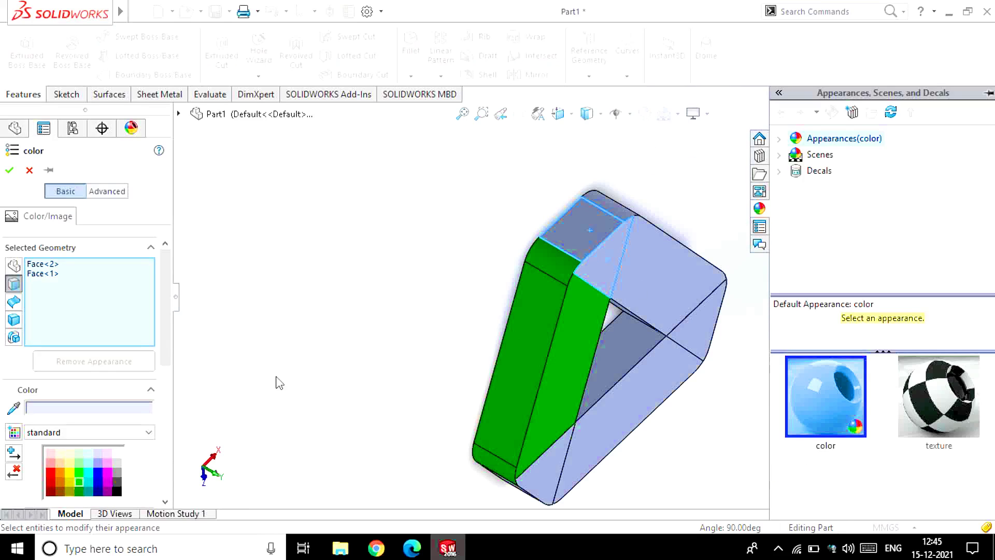
pyautogui.click(80, 493)
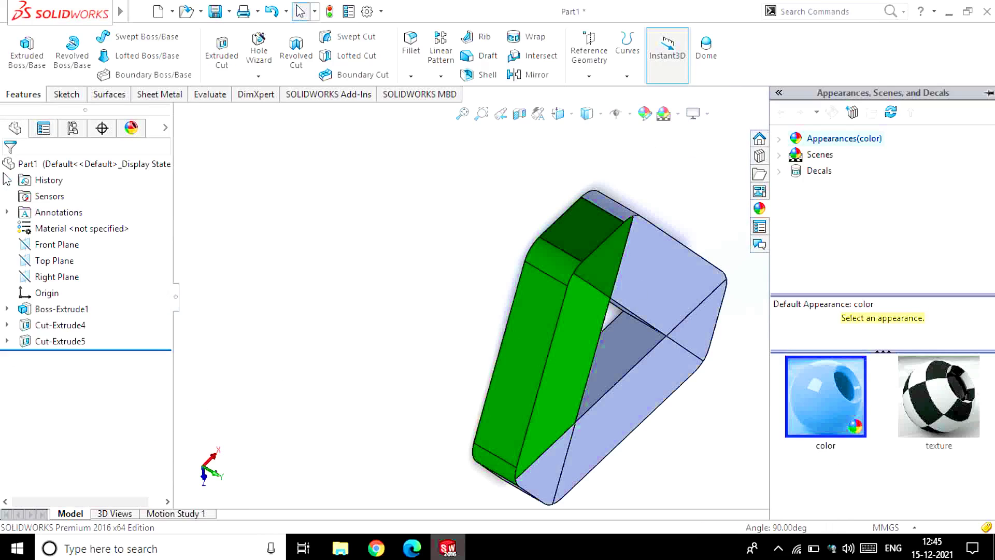
pyautogui.click(9, 170)
# Step: Colour the right band's inner, side and top faces yellow
pyautogui.press('f')
pyautogui.moveTo(517, 313)
pyautogui.mouseDown(button='middle')
pyautogui.moveTo(626, 314)
pyautogui.moveTo(402, 249)
pyautogui.mouseUp(button='middle')
pyautogui.scroll(-3, 642, 325)
pyautogui.click(642, 324)
pyautogui.moveTo(660, 278)
pyautogui.mouseDown(button='middle')
pyautogui.moveTo(811, 206)
pyautogui.moveTo(686, 303)
pyautogui.moveTo(469, 331)
pyautogui.mouseUp(button='middle')
pyautogui.moveTo(469, 331); pyautogui.dragTo(447, 263)
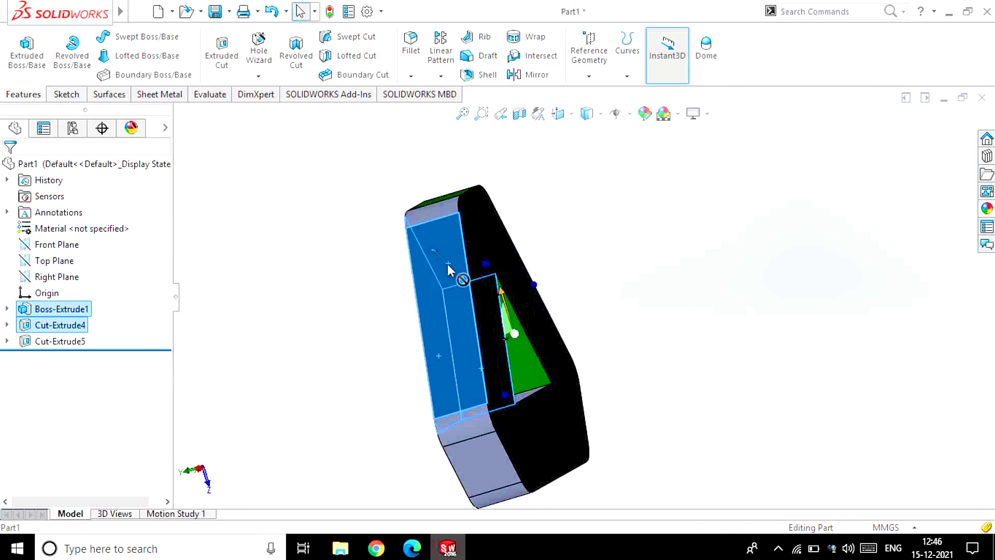
pyautogui.keyDown('ctrl'); pyautogui.click(434, 215); pyautogui.keyUp('ctrl')
pyautogui.moveTo(378, 372); pyautogui.dragTo(507, 363, button='middle')
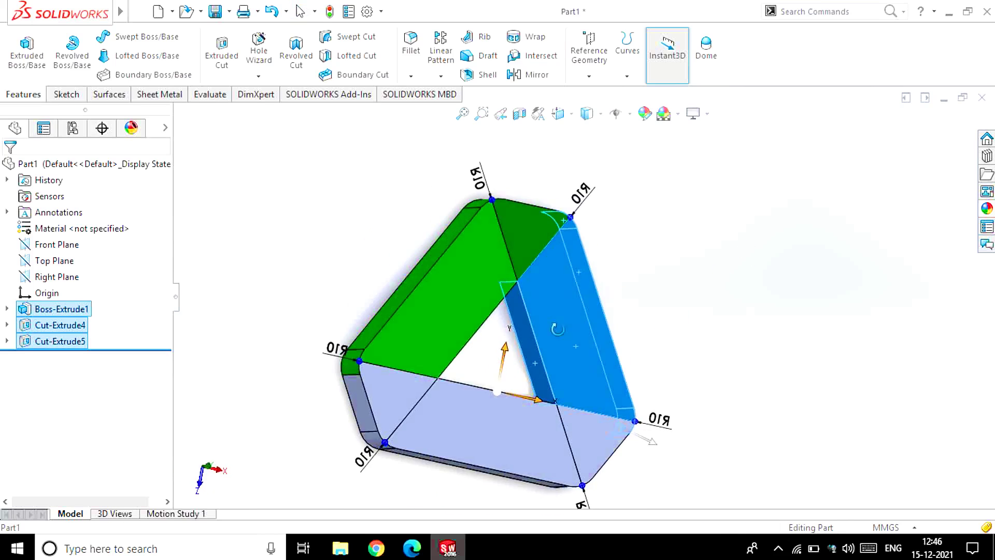
pyautogui.click(645, 114)
pyautogui.click(68, 476)
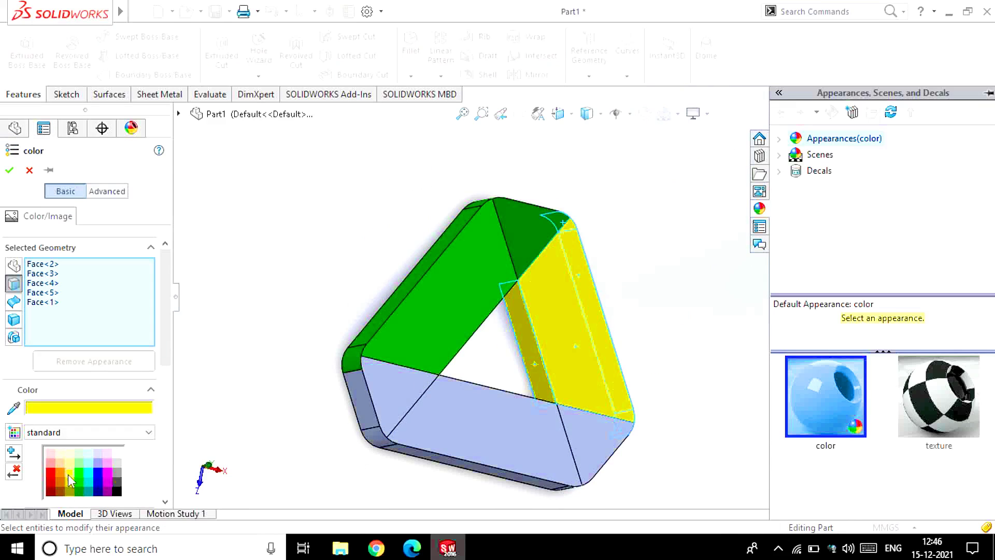
pyautogui.click(10, 171)
# Step: Colour the lower-right corner faces red
pyautogui.moveTo(563, 398); pyautogui.dragTo(534, 406, button='middle')
pyautogui.click(533, 407)
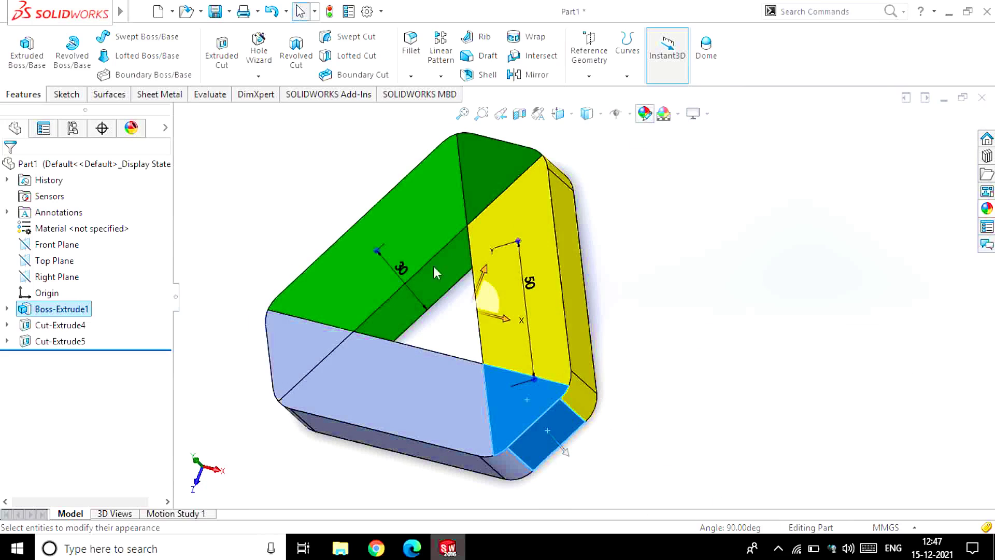
pyautogui.click(49, 470)
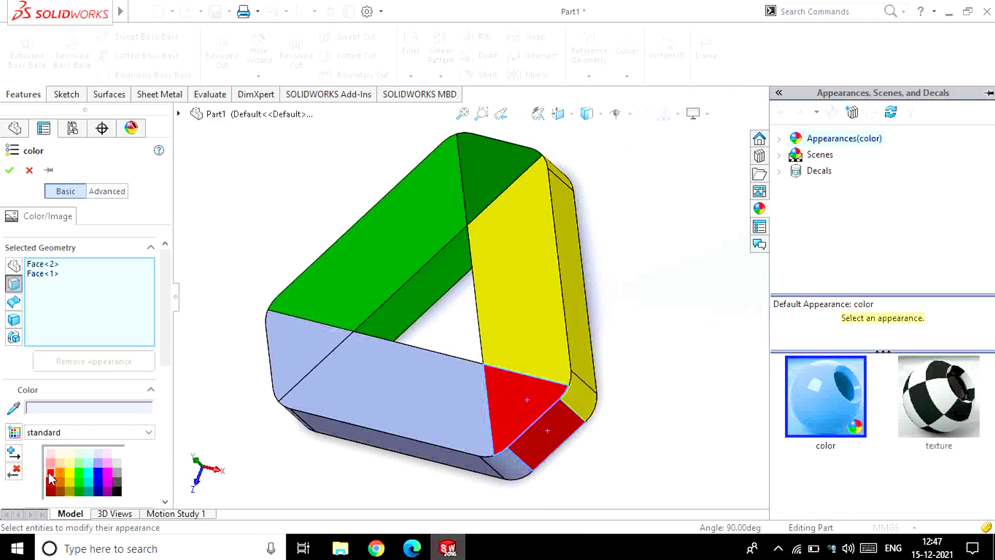
pyautogui.click(9, 170)
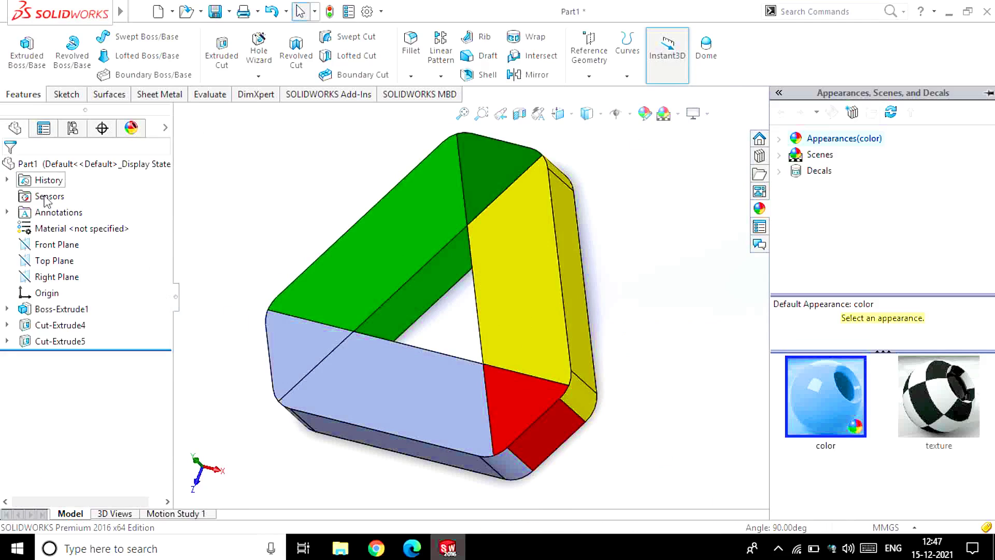
# Step: Select the bottom band's front and lower side faces, orbiting to a near top-down view
pyautogui.click(355, 395)
pyautogui.keyDown('ctrl'); pyautogui.click(363, 441); pyautogui.keyUp('ctrl')
pyautogui.moveTo(338, 441)
pyautogui.mouseDown(button='middle')
pyautogui.moveTo(343, 452)
pyautogui.moveTo(344, 400)
pyautogui.moveTo(437, 378)
pyautogui.mouseUp(button='middle')
pyautogui.scroll(3, 450, 381)
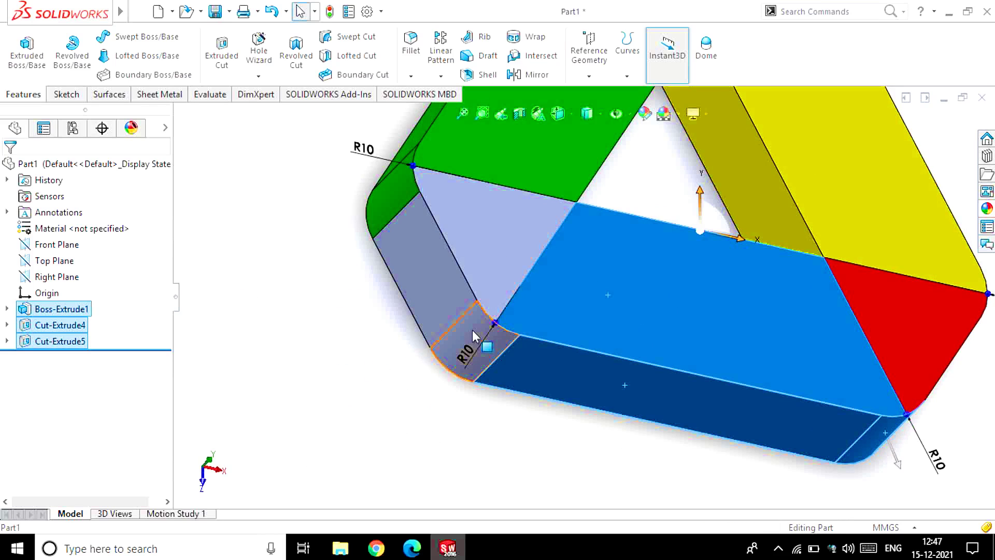
pyautogui.scroll(-2, 518, 353)
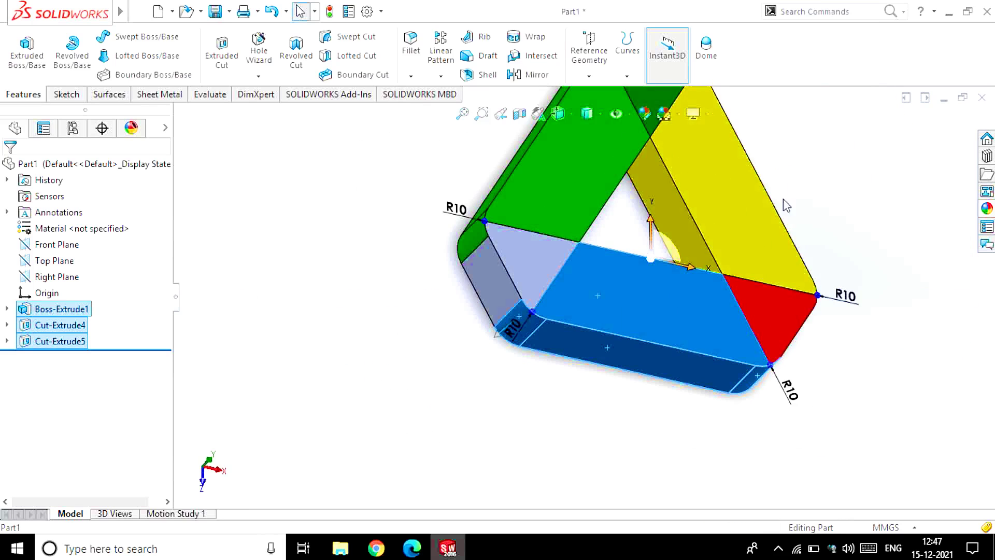
pyautogui.moveTo(784, 199); pyautogui.dragTo(774, 250, button='middle')
pyautogui.moveTo(674, 355)
pyautogui.mouseDown(button='middle')
pyautogui.moveTo(591, 284)
pyautogui.moveTo(546, 293)
pyautogui.mouseUp(button='middle')
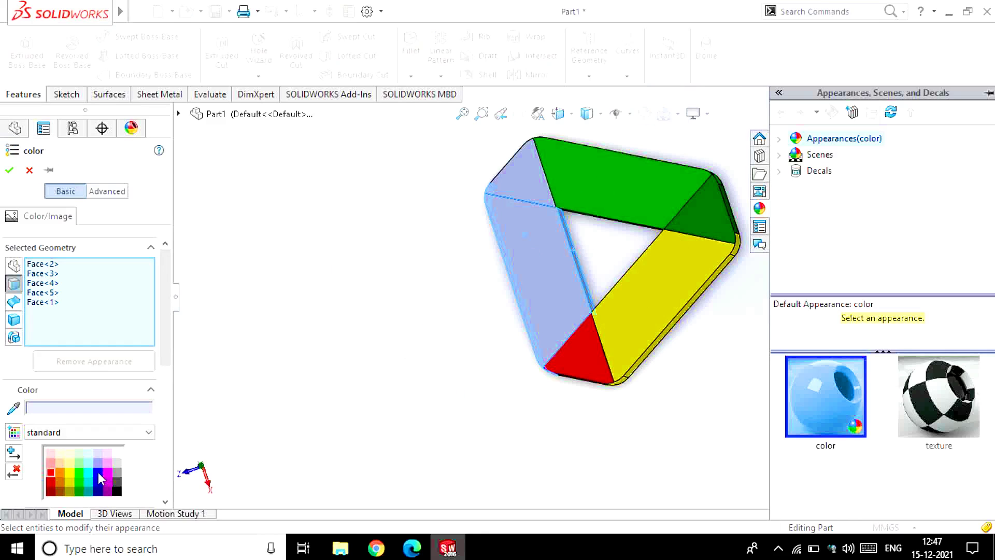
# Step: Colour the selected bottom band faces blue and select the last uncoloured face
pyautogui.click(97, 472)
pyautogui.click(10, 170)
pyautogui.click(524, 193)
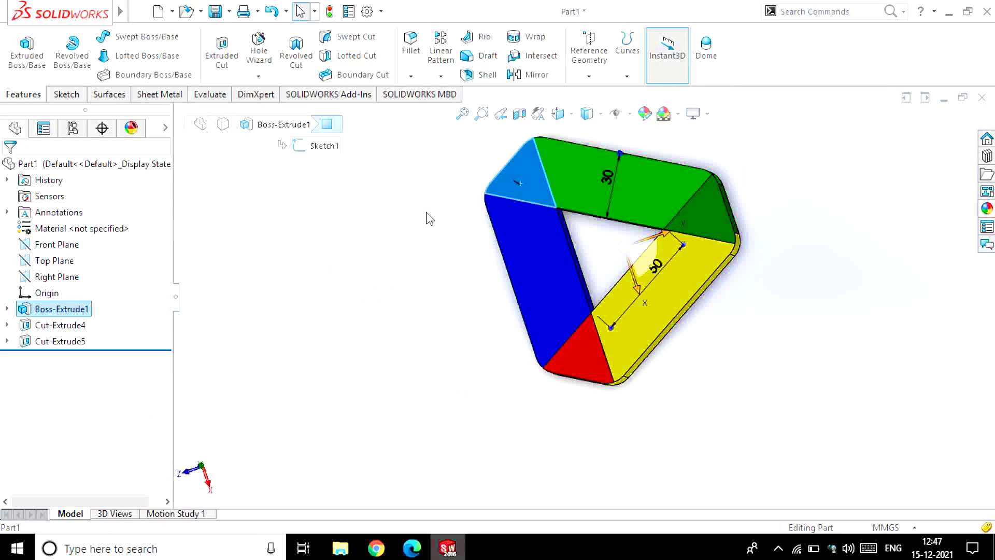
pyautogui.moveTo(412, 253); pyautogui.dragTo(639, 246, button='middle')
# Step: Make that face dark blue and orbit the plate to a face-on view
pyautogui.hotkey('shift', 'Right')
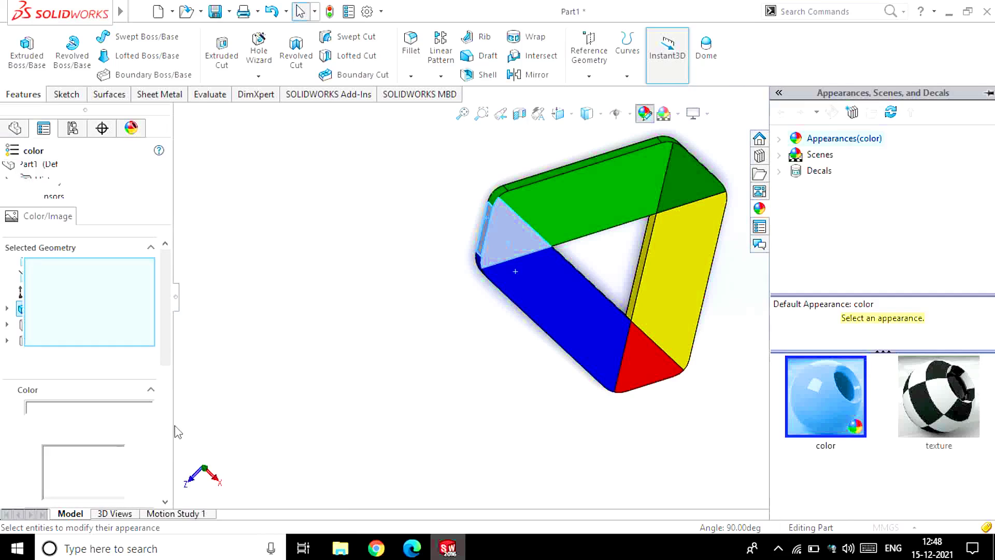
pyautogui.click(112, 474)
pyautogui.click(9, 170)
pyautogui.moveTo(360, 301)
pyautogui.mouseDown(button='middle')
pyautogui.moveTo(522, 300)
pyautogui.moveTo(609, 336)
pyautogui.mouseUp(button='middle')
pyautogui.moveTo(579, 439)
pyautogui.mouseDown(button='middle')
pyautogui.moveTo(570, 382)
pyautogui.moveTo(744, 306)
pyautogui.mouseUp(button='middle')
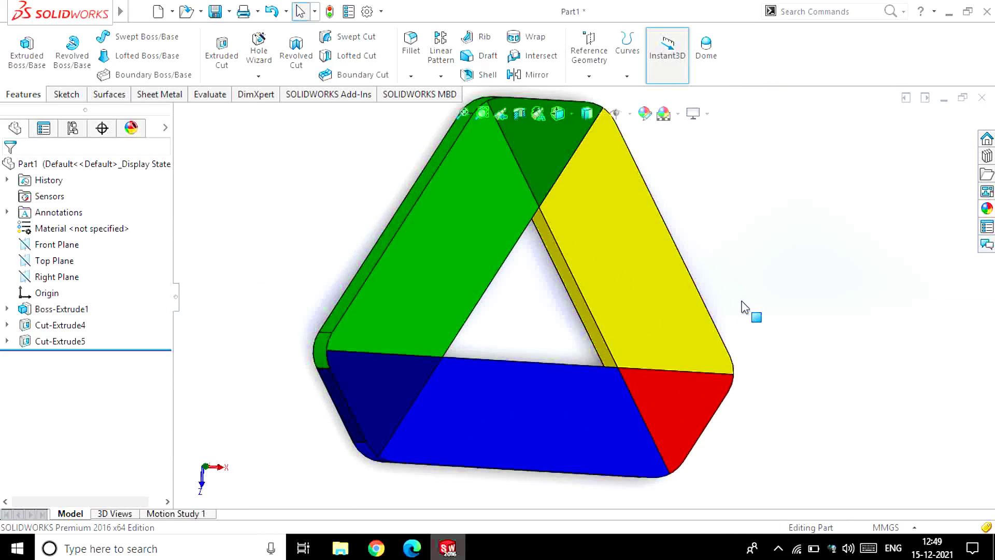